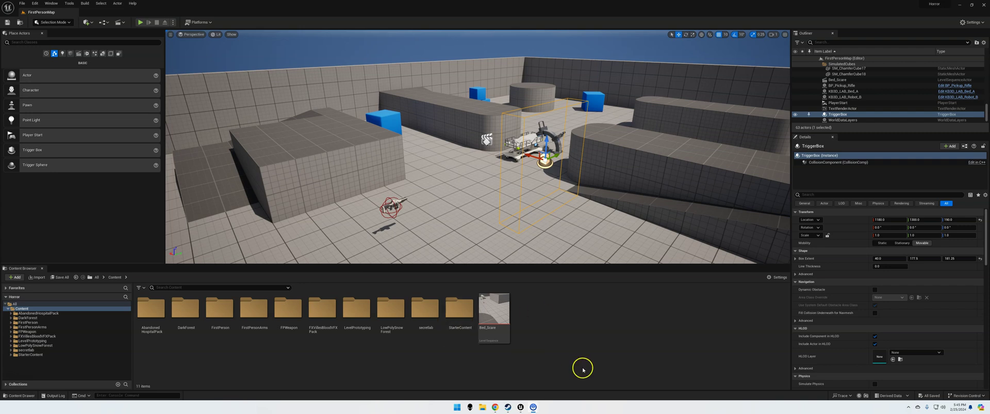
Create a folder named Menu in the Content directory and open it
right_click(562, 324)
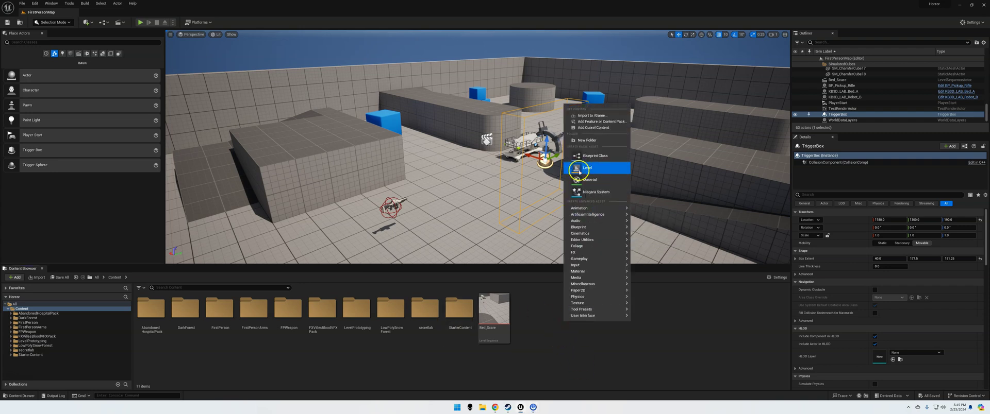
click(584, 140)
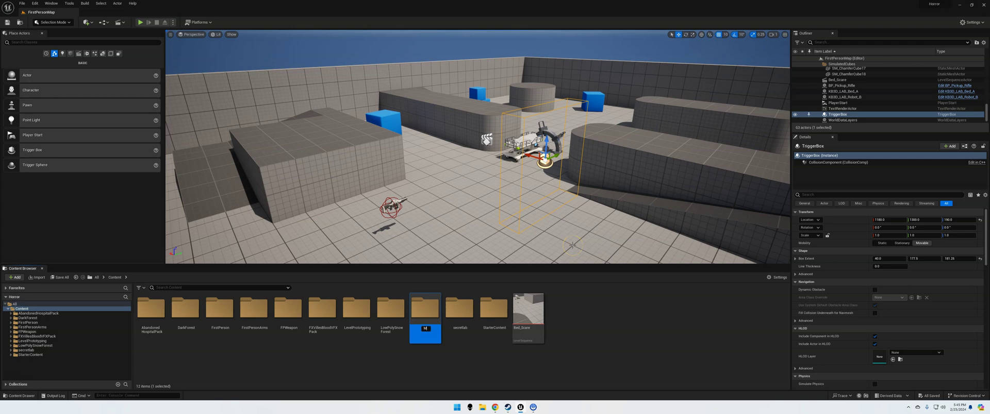
key(Return)
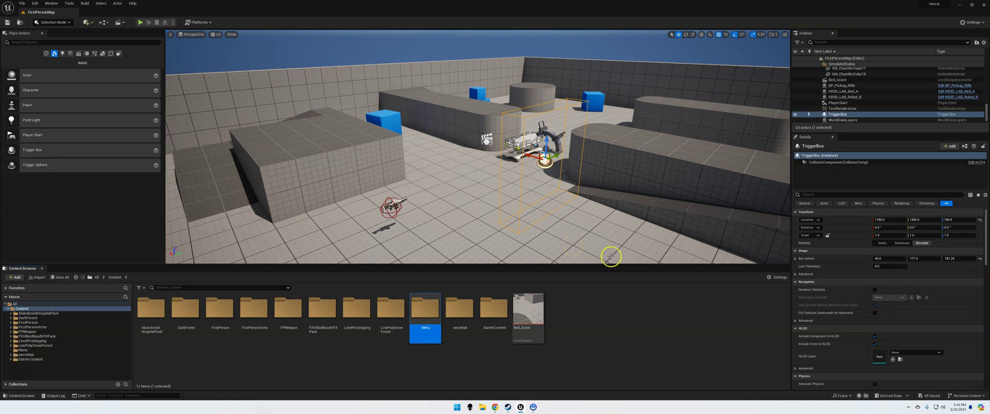
double_click(431, 309)
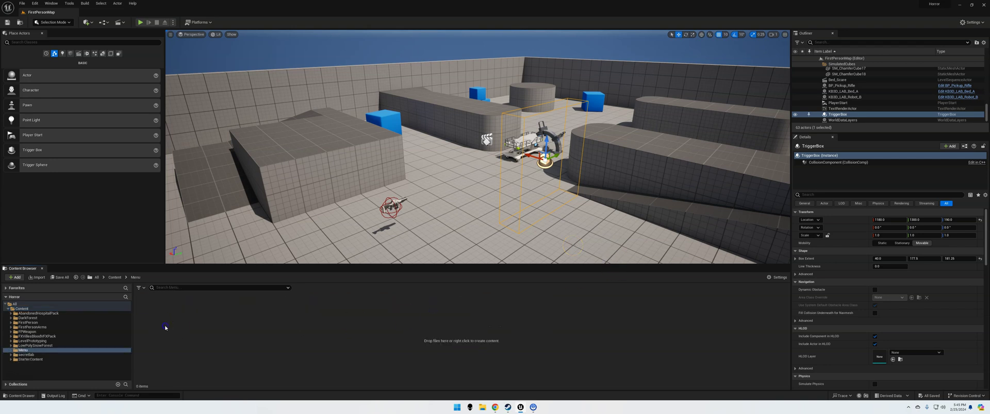
Create a Widget Blueprint based on User Widget in the Menu folder and name it Menu
right_click(149, 308)
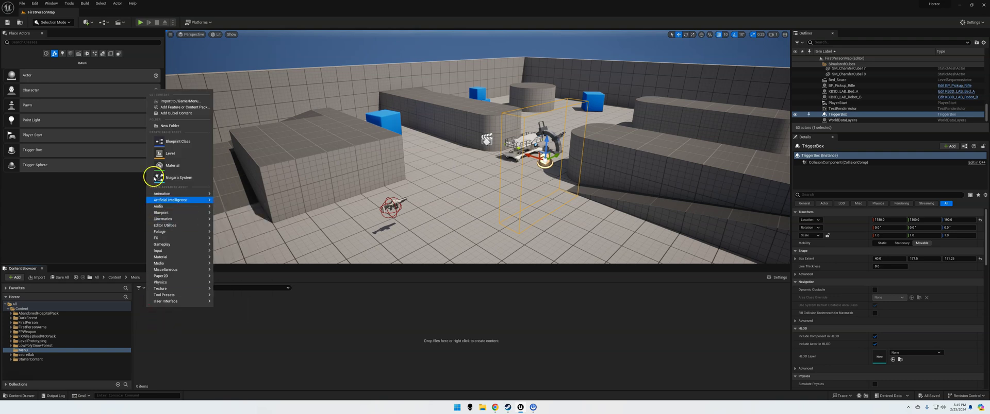
mouse_move(164, 301)
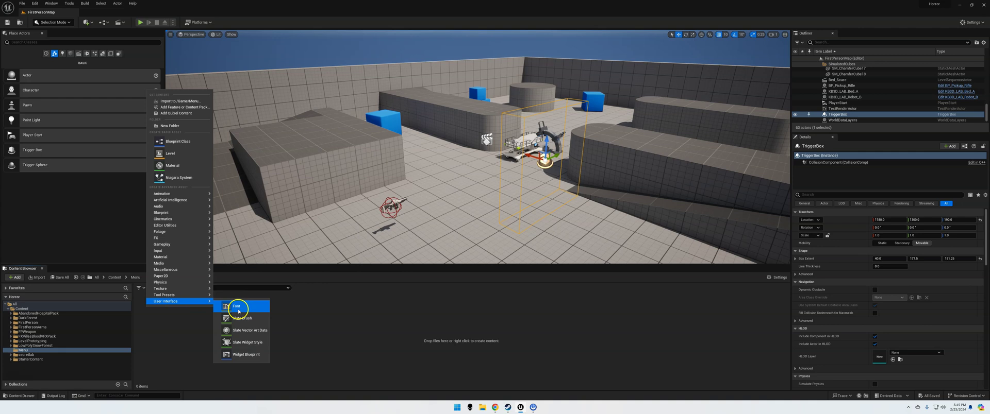
click(247, 356)
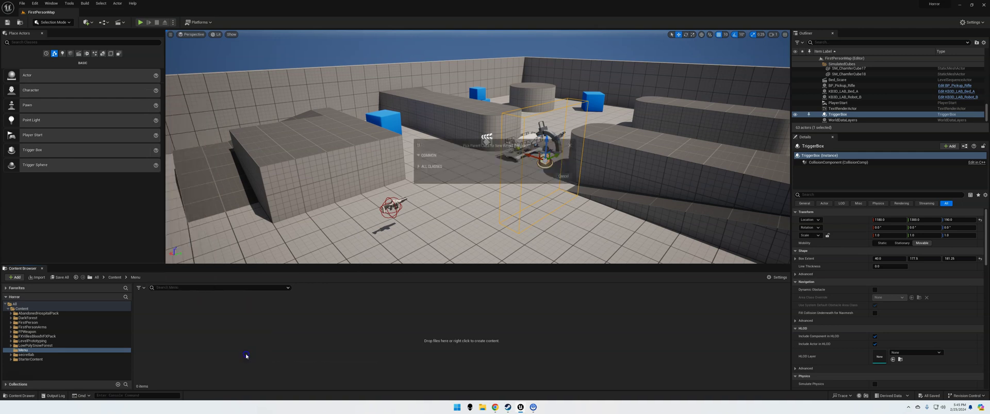
click(432, 160)
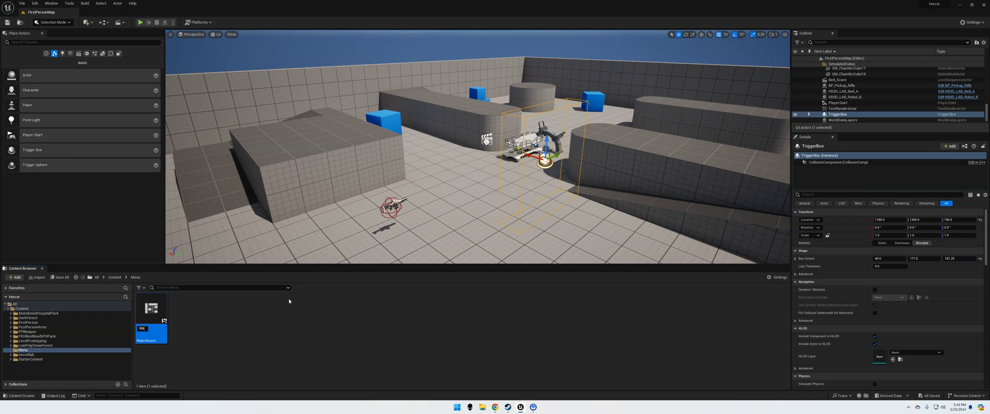
key(Return)
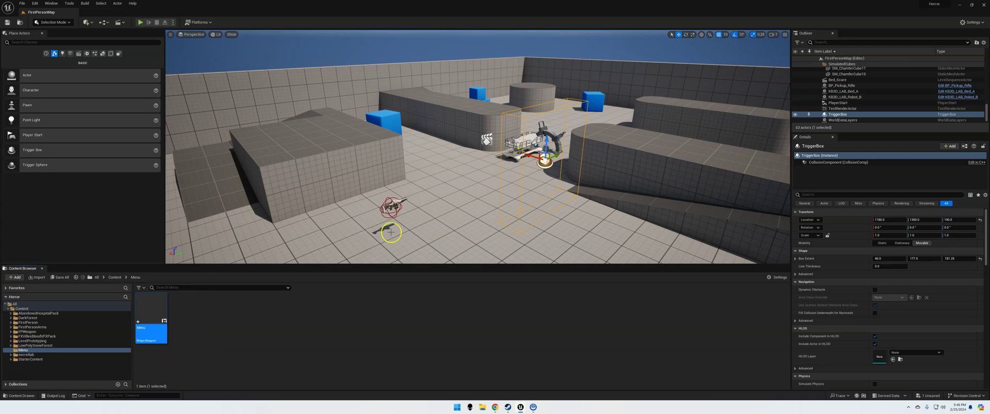
Open the Menu widget for editing and add a Canvas Panel as its root element
drag(441, 93, 546, 82)
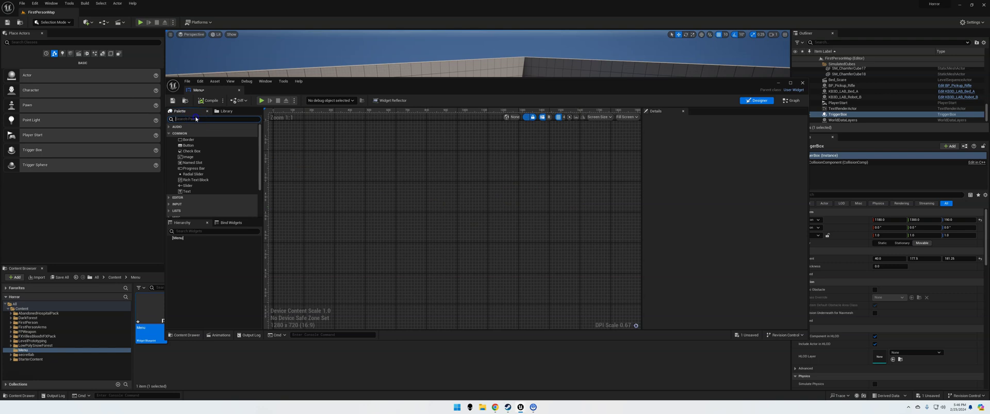
text(nv)
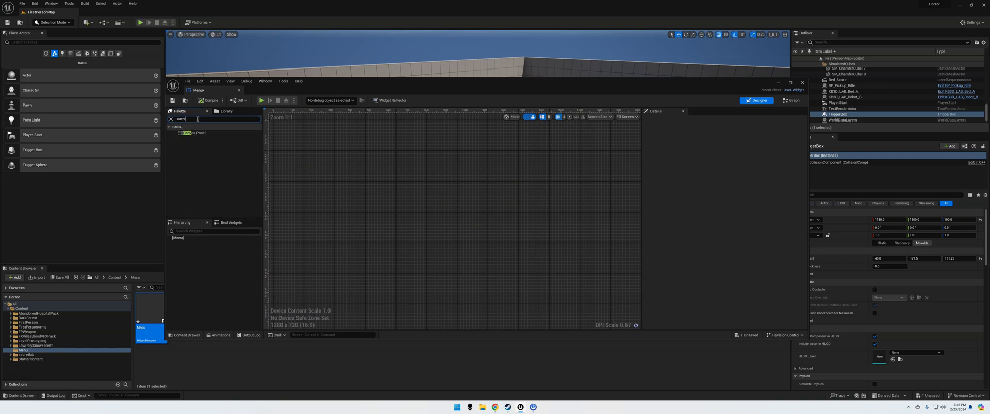
drag(198, 132, 444, 199)
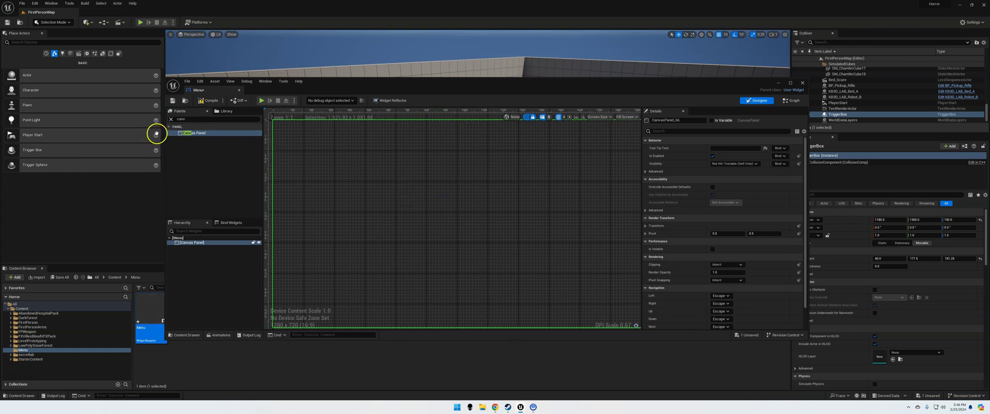
click(171, 119)
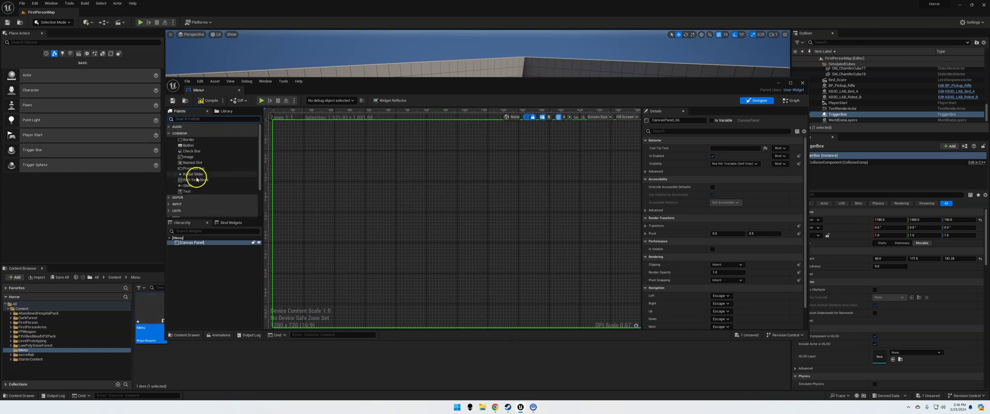
Add a button about 426 by 83 near the canvas centre and place a narrower one, about 274 wide, below it
click(188, 146)
drag(188, 146, 473, 226)
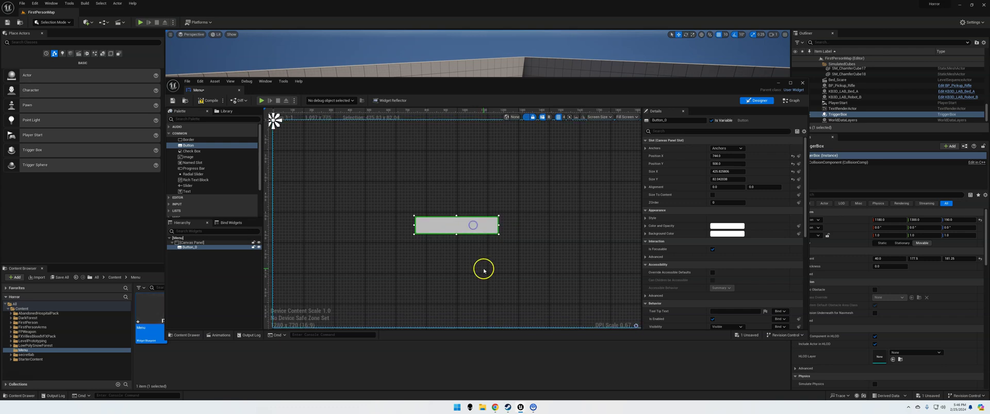
key(ctrl+d)
drag(399, 176, 432, 247)
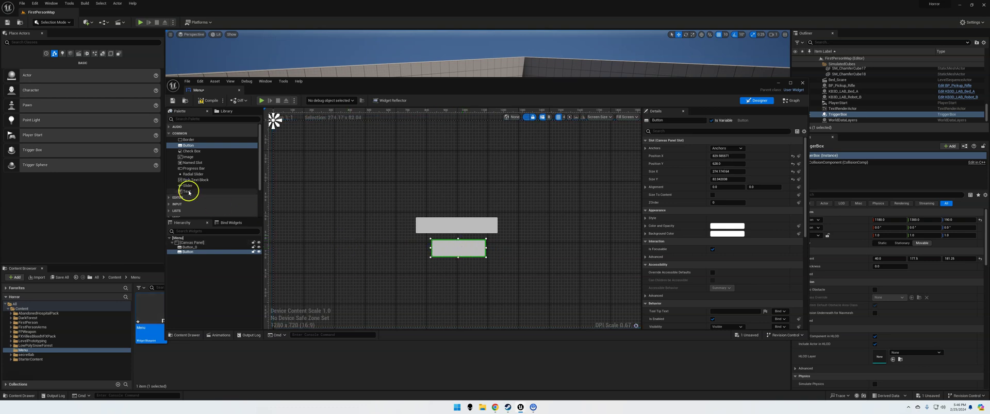
Add a text block above the buttons reading Horror Project, with centred justification
drag(187, 191, 446, 177)
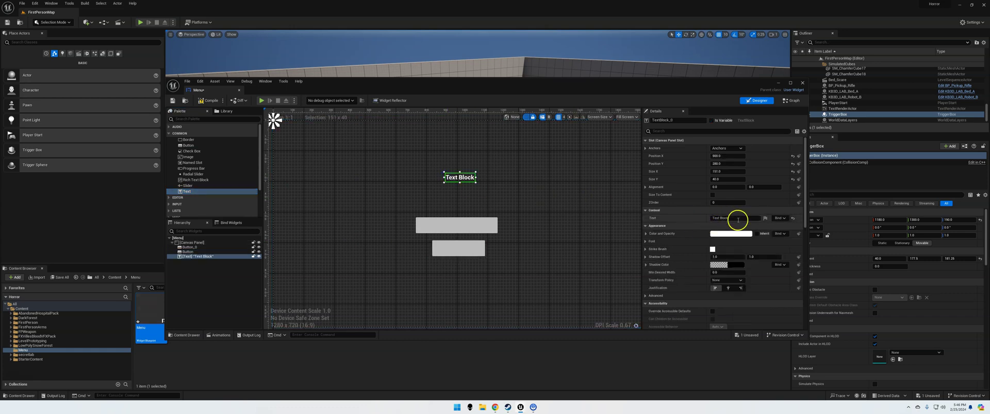
click(733, 218)
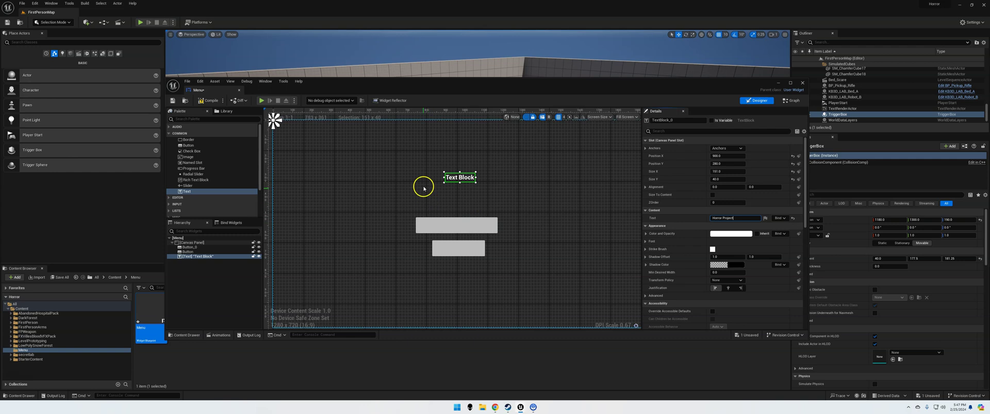
key(Return)
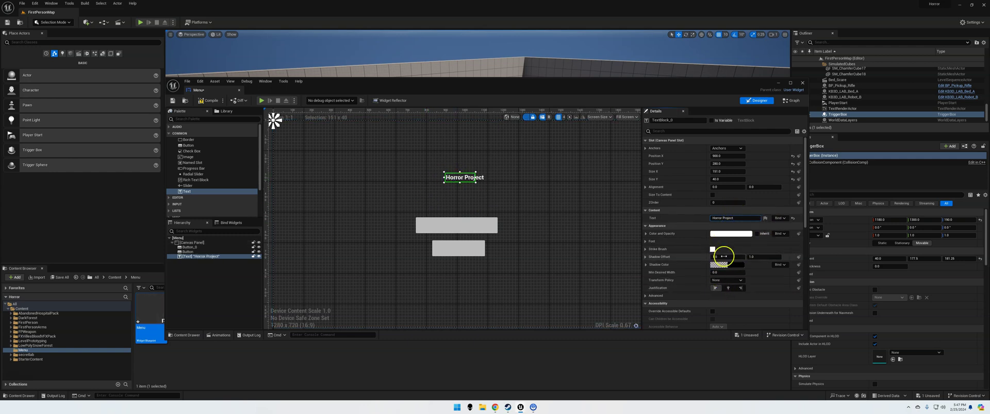
click(727, 289)
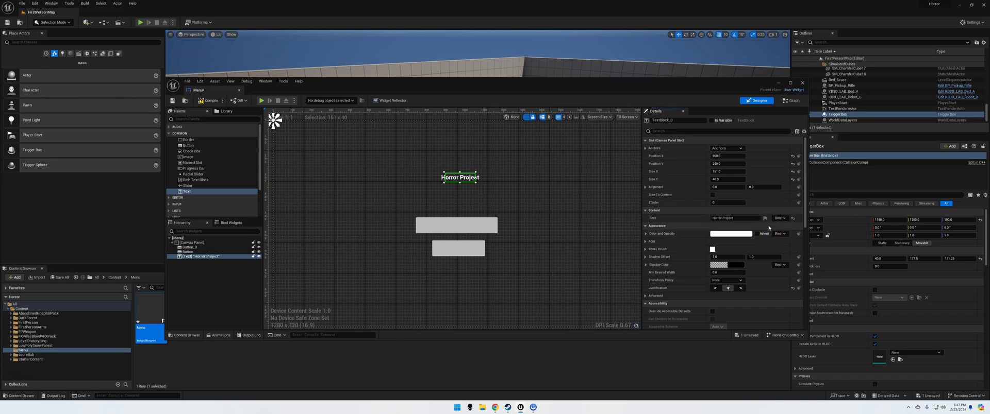
Set the font size of the Horror Project title to 48
scroll(740, 267, down, 2)
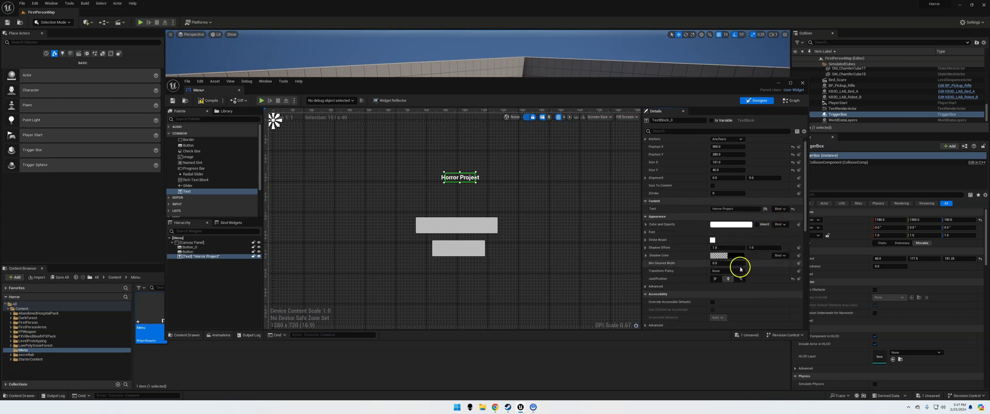
scroll(738, 268, down, 2)
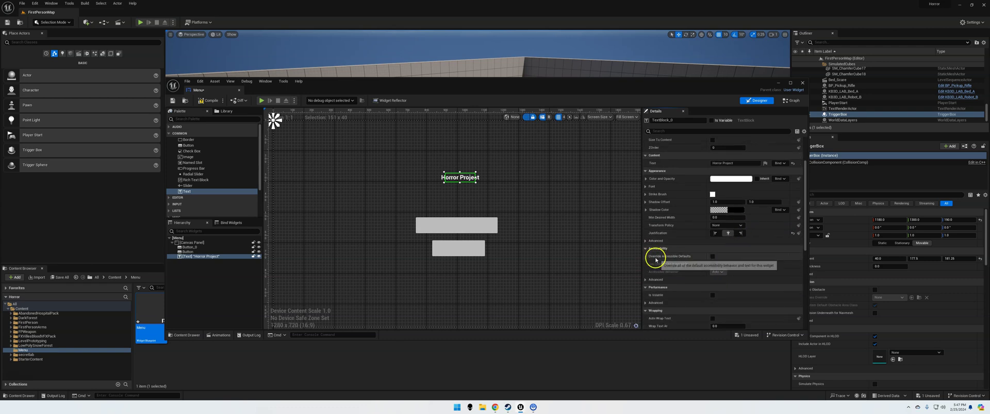
click(648, 242)
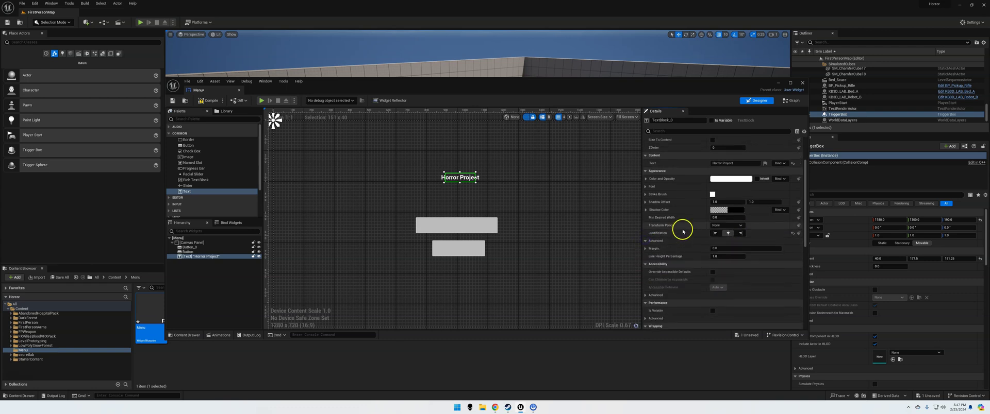
scroll(698, 216, up, 1)
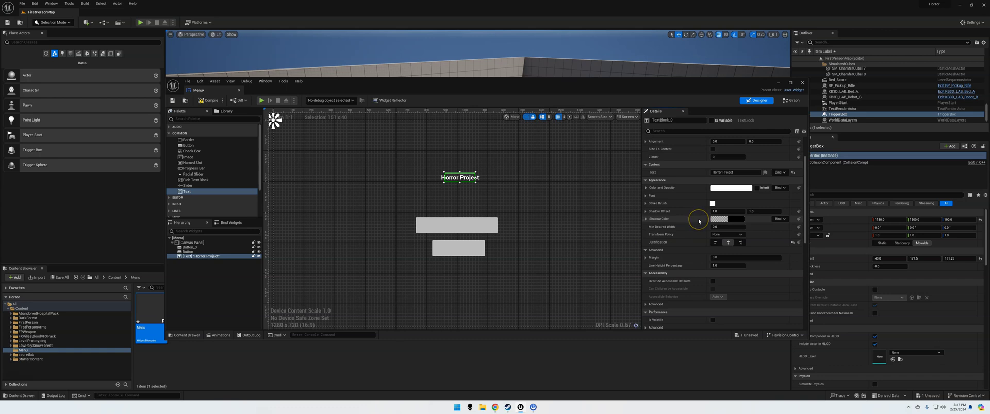
scroll(699, 222, up, 4)
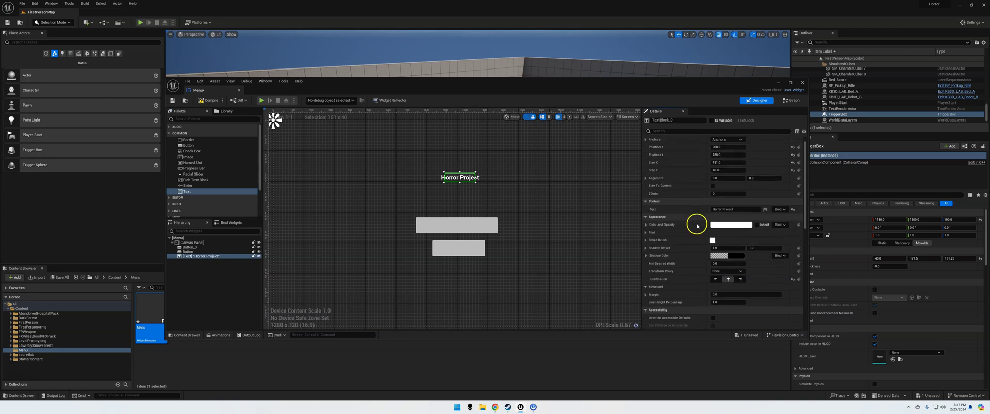
click(647, 233)
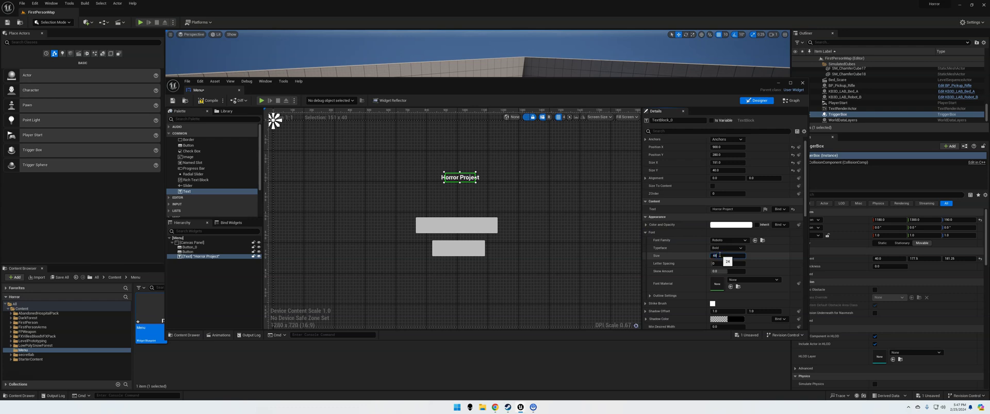
key(Return)
click(539, 228)
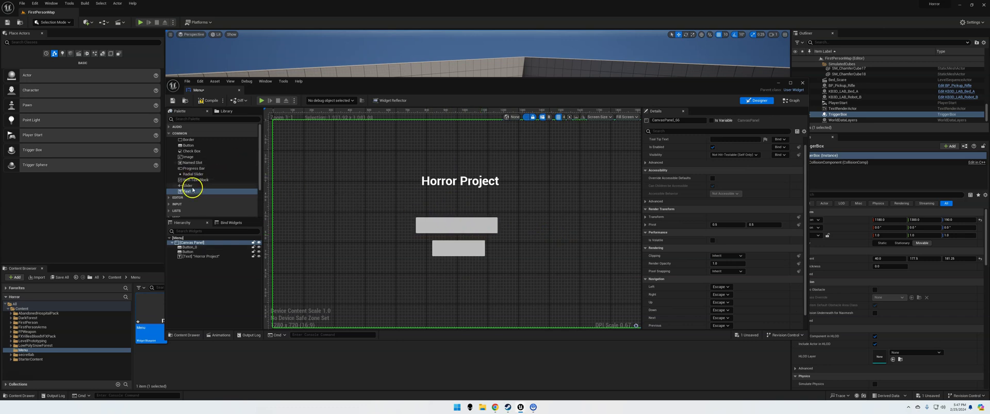
Add a text block inside each of the two buttons and set the upper button's text to Start
drag(189, 192, 445, 225)
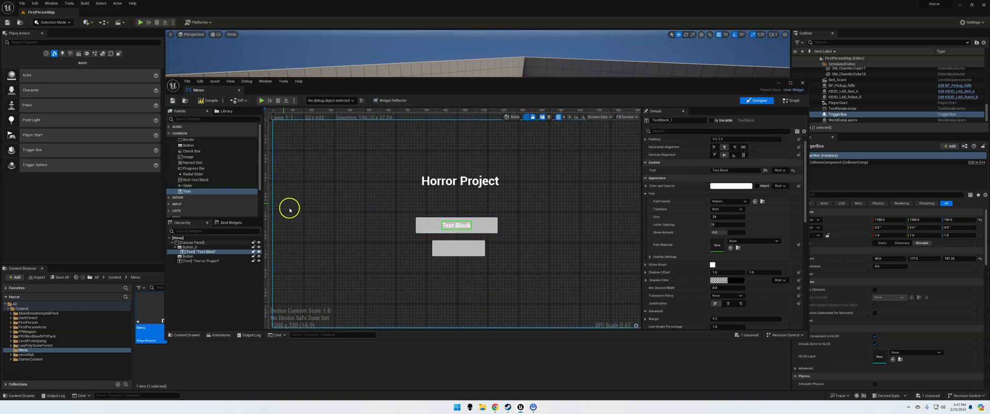
drag(186, 191, 458, 248)
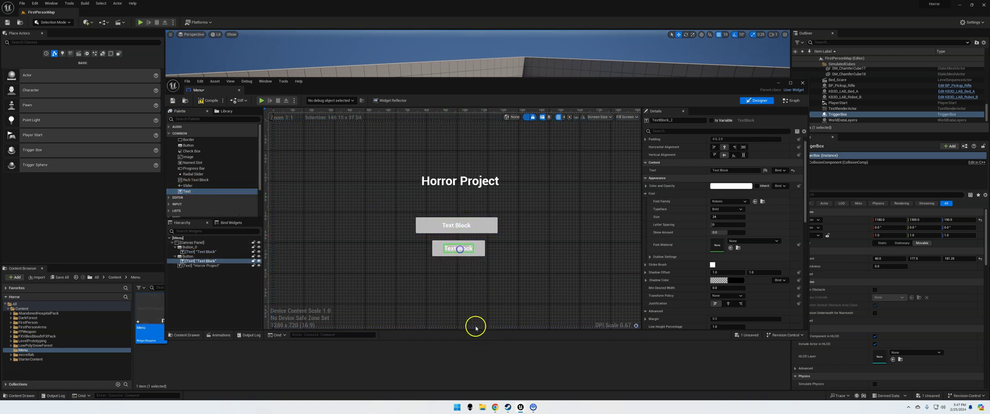
click(456, 226)
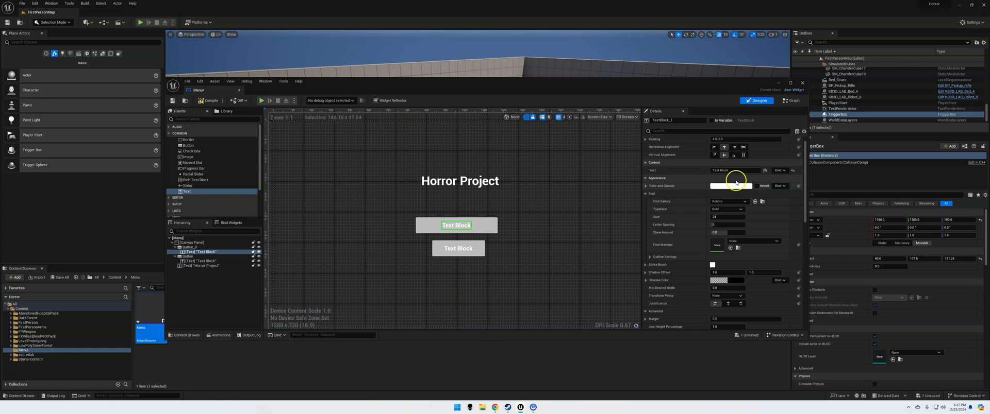
click(712, 171)
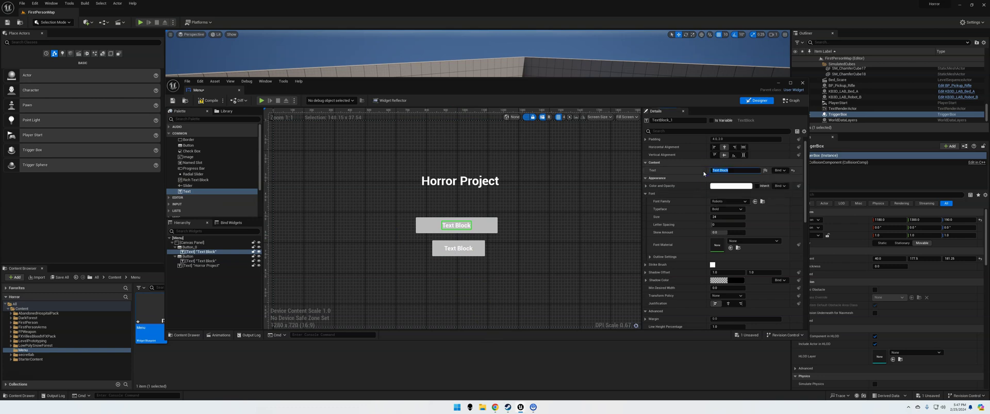
text(Start)
key(Return)
Set the lower button's text to quit, and save and close the Menu widget
click(446, 248)
click(731, 170)
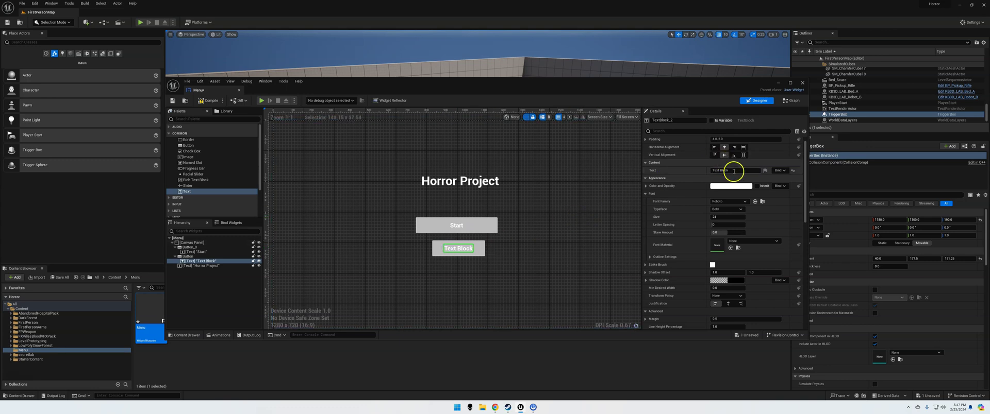
text(quit)
key(Return)
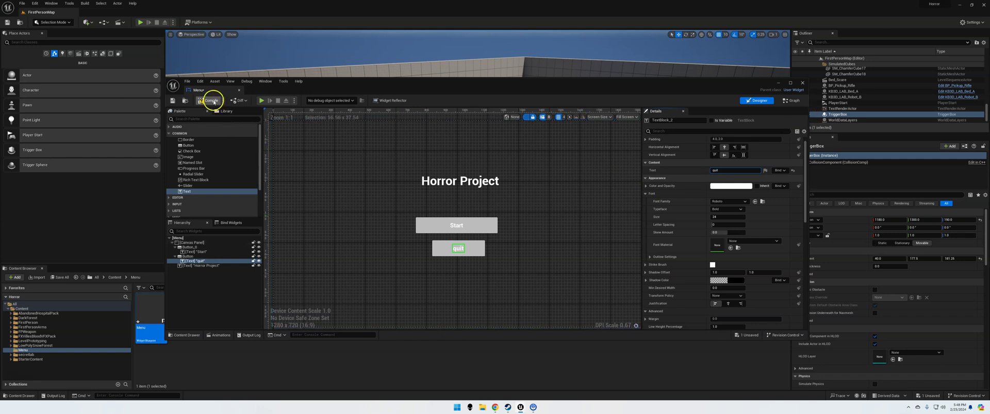
click(172, 100)
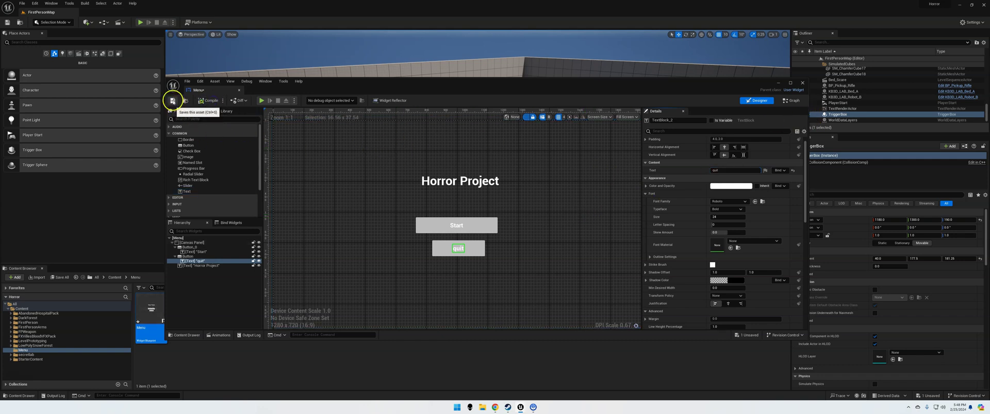
click(801, 83)
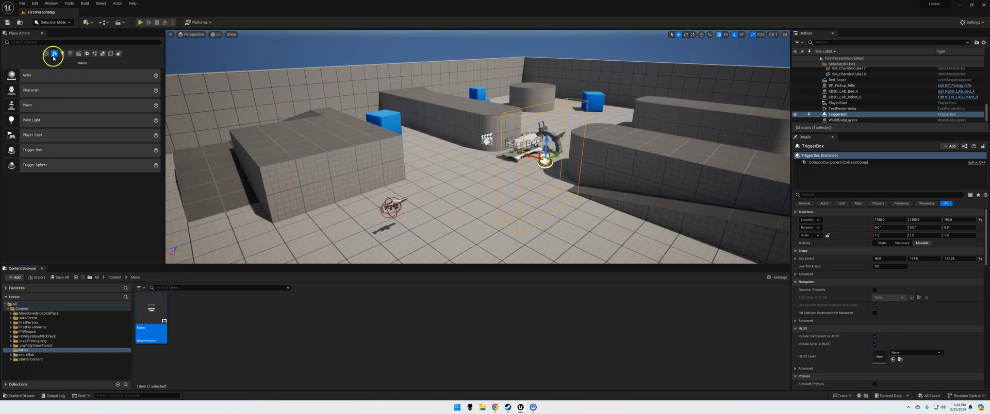
Create a new level from the Basic template
click(23, 3)
click(45, 23)
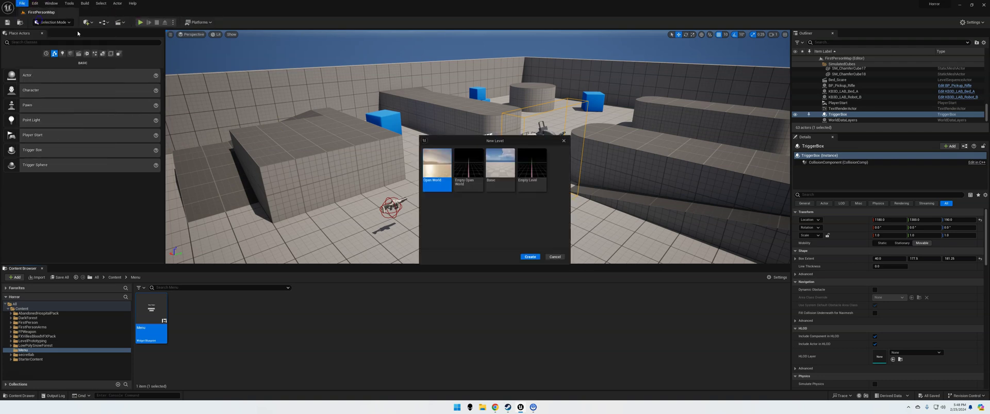
click(500, 165)
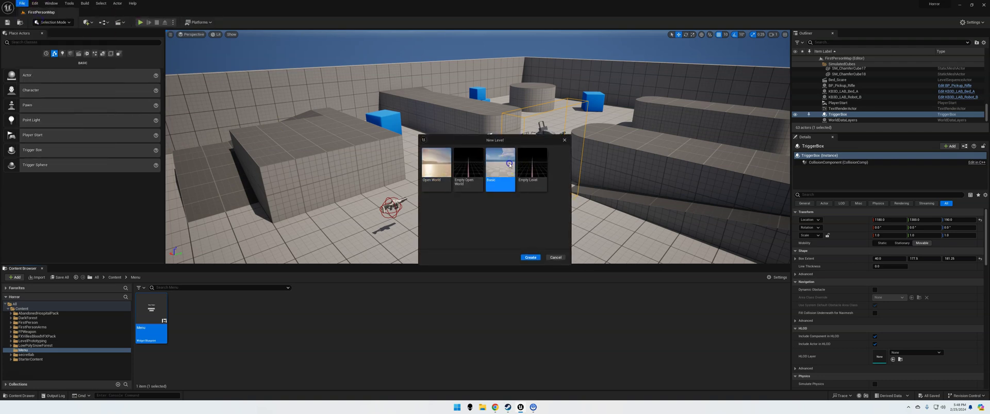
click(531, 257)
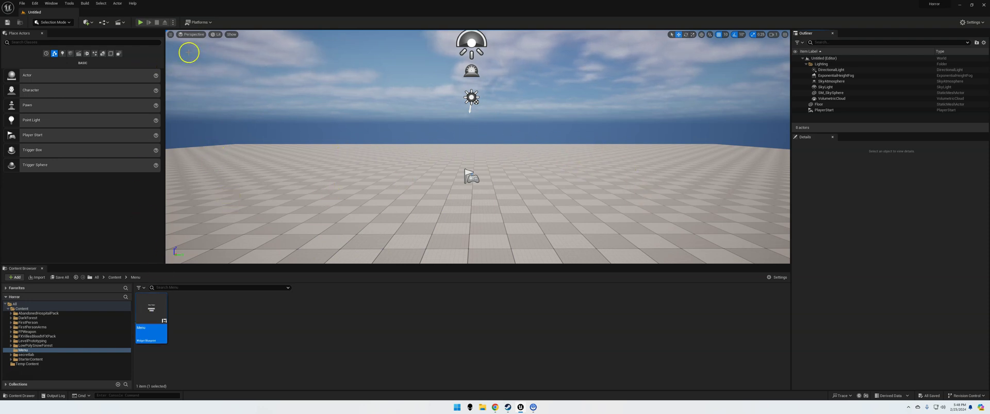
Open the level blueprint and add a Create Widget node that runs from Event BeginPlay
click(103, 23)
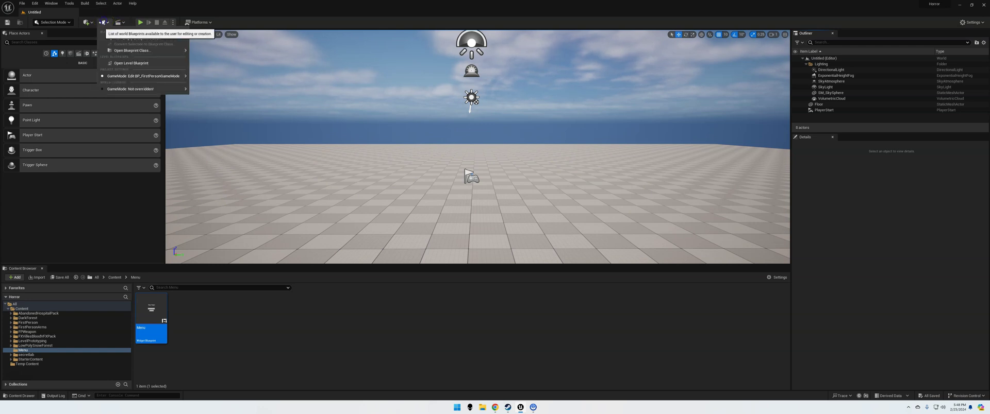
click(124, 64)
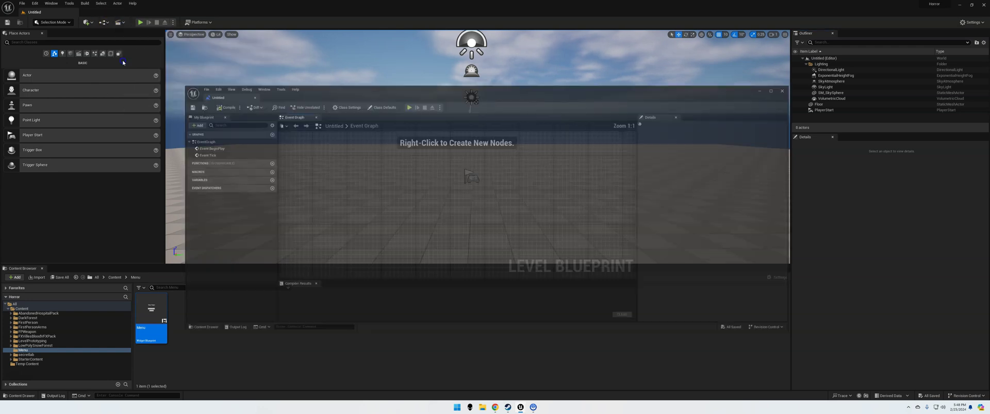
drag(534, 89, 636, 78)
mouse_move(580, 164)
mouse_down()
mouse_move(501, 174)
mouse_move(520, 182)
mouse_move(586, 167)
mouse_up()
text(create wid)
key(Return)
click(612, 192)
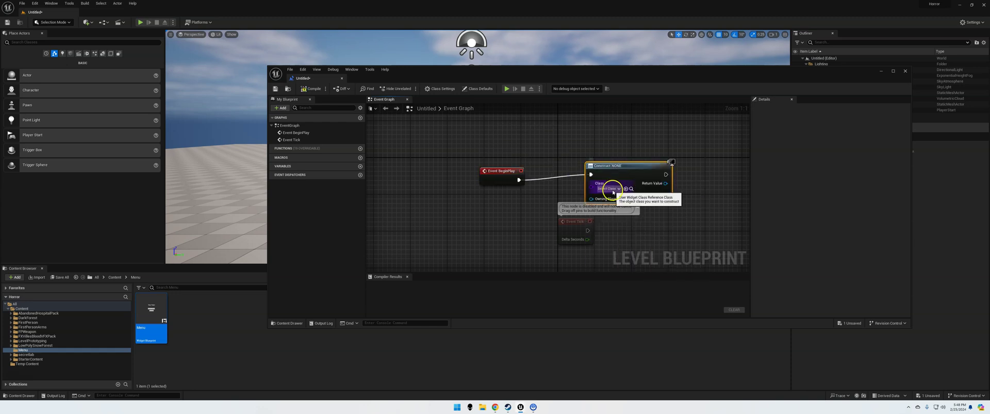
text(menu)
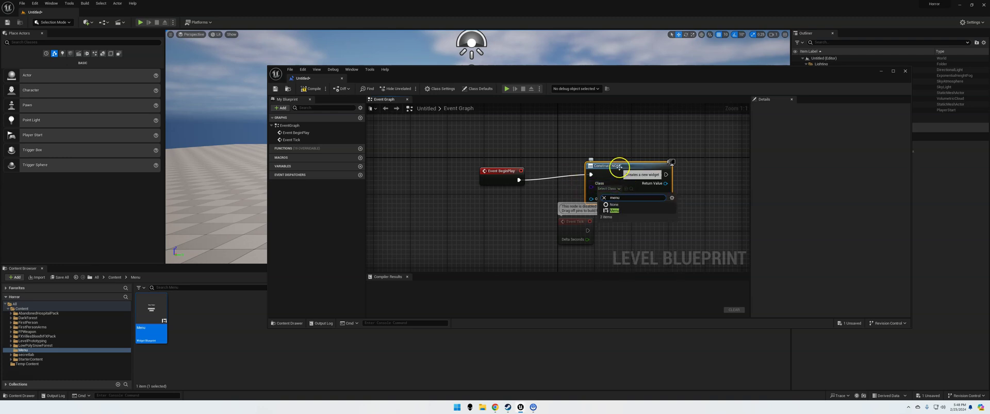
Add an Add to Viewport node after the widget creation node and connect the widget's Return Value to its Target
drag(620, 167, 683, 153)
text(add to view)
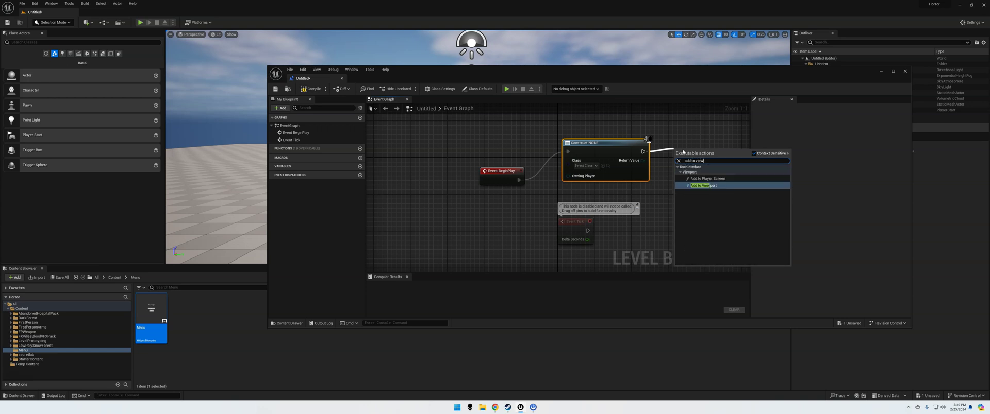
key(Return)
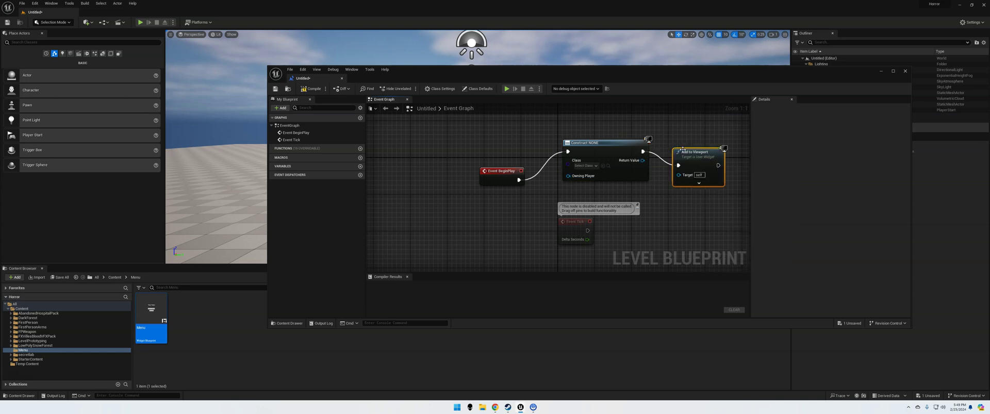
drag(678, 174, 643, 160)
click(674, 205)
Add a Get Player Controller node and create a Set Show Mouse Cursor node from its Return Value
right_drag(677, 130, 528, 142)
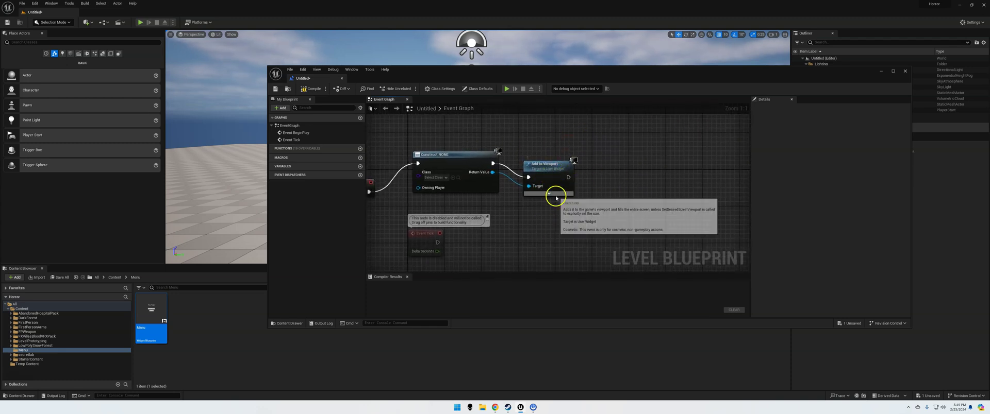
right_click(535, 218)
text(get play)
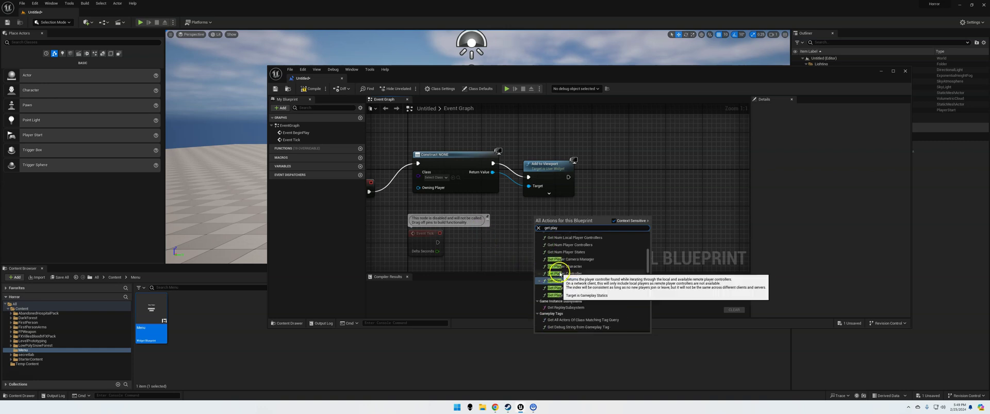
click(560, 273)
drag(599, 228, 622, 182)
text(show)
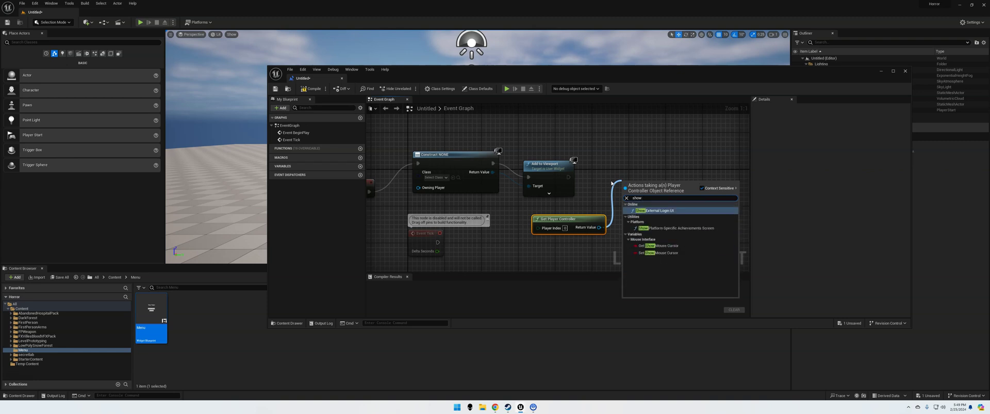
click(658, 253)
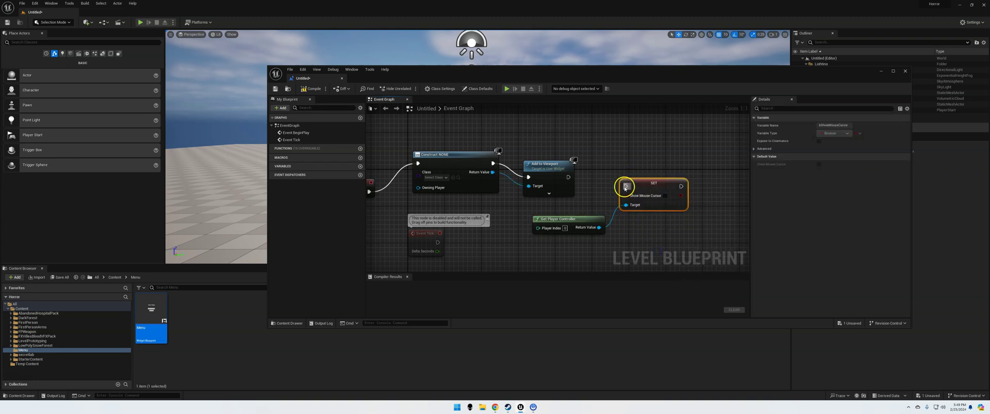
Connect Add to Viewport to the Set Show Mouse Cursor node, enable Show Mouse Cursor, and compile the blueprint
drag(625, 186, 568, 178)
click(665, 196)
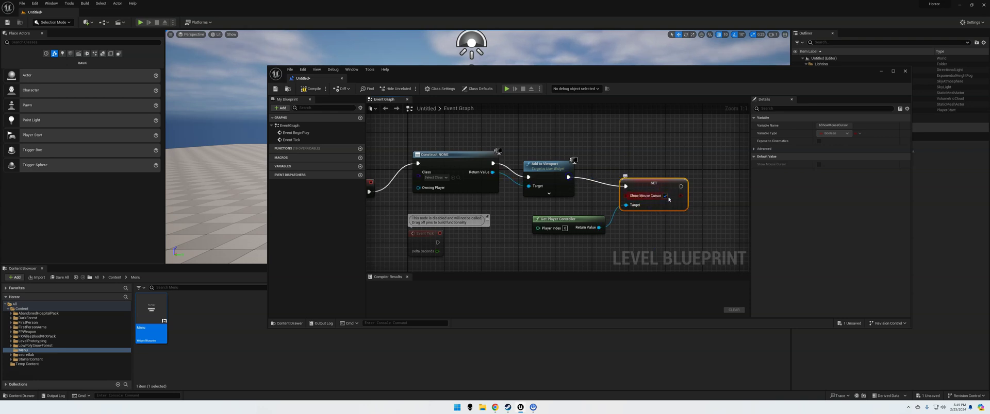
click(310, 88)
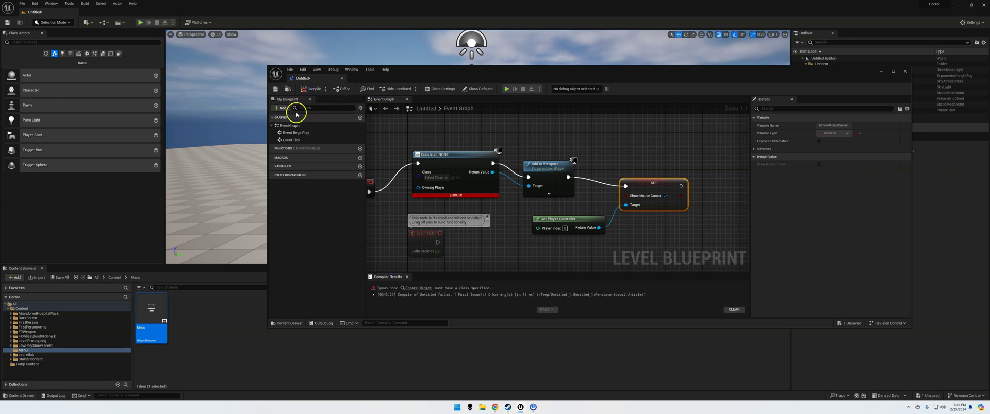
Connect the player controller's Return Value to the widget node's Owning Player input and recompile
right_drag(443, 133, 530, 125)
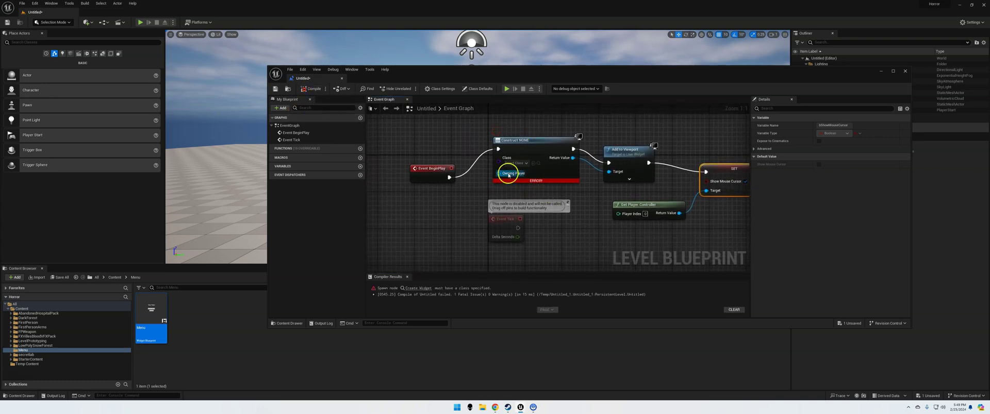
drag(680, 213, 500, 175)
click(311, 88)
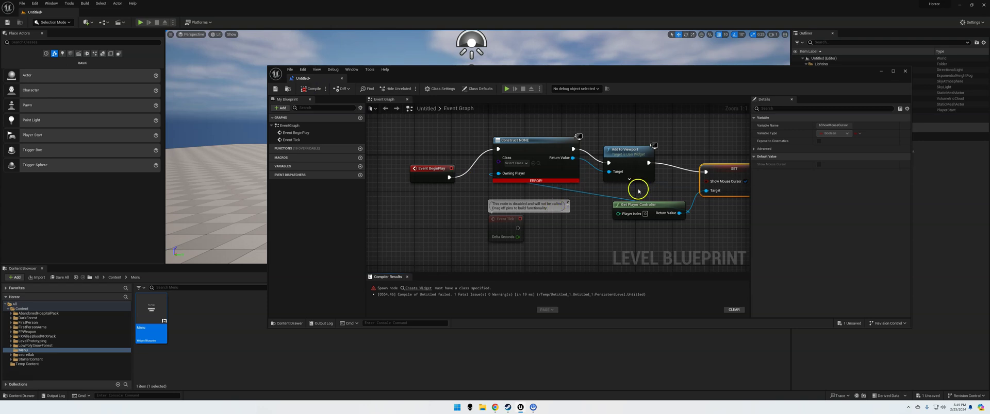
Set the widget creation node's class to Menu and compile the level blueprint
right_drag(672, 191, 630, 190)
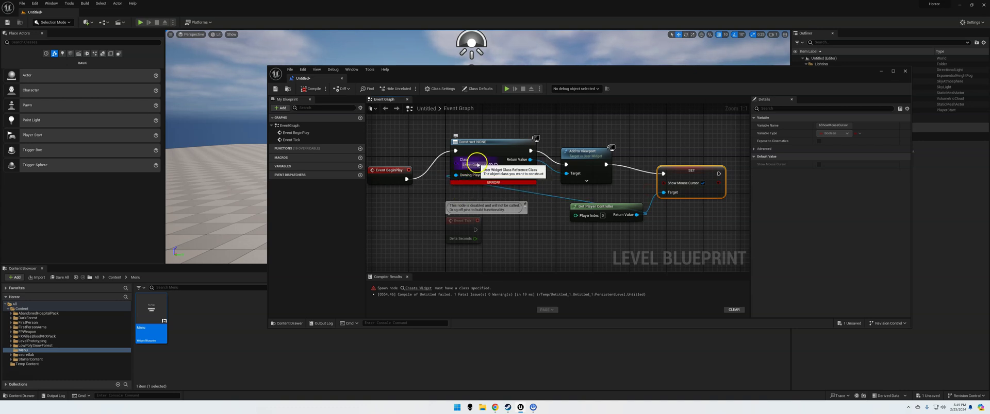
click(474, 165)
click(489, 245)
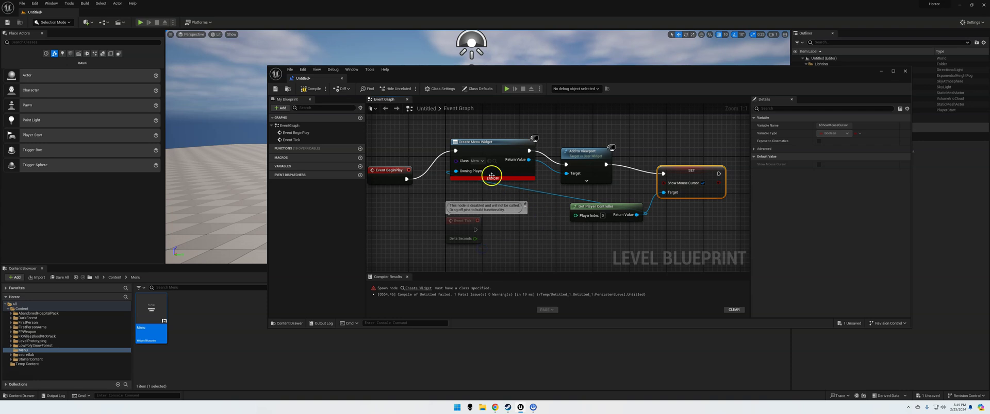
click(311, 89)
Save the level as Untitled in the Content folder and close the level blueprint
click(276, 88)
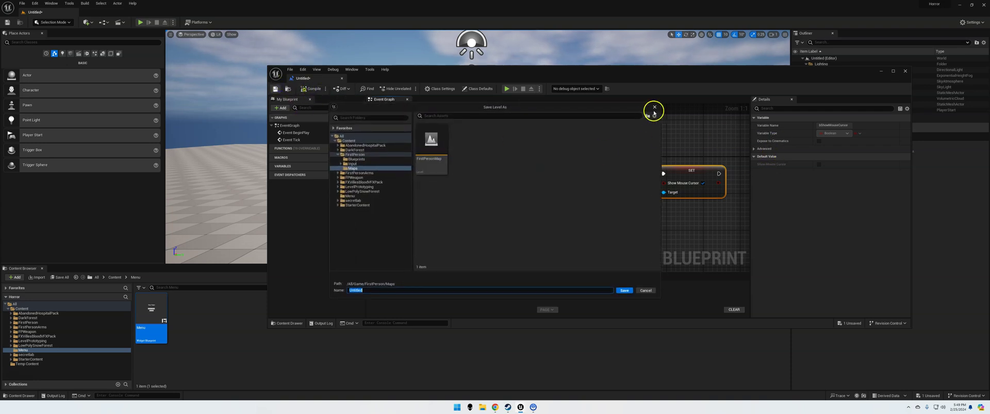
click(440, 116)
text(Menu)
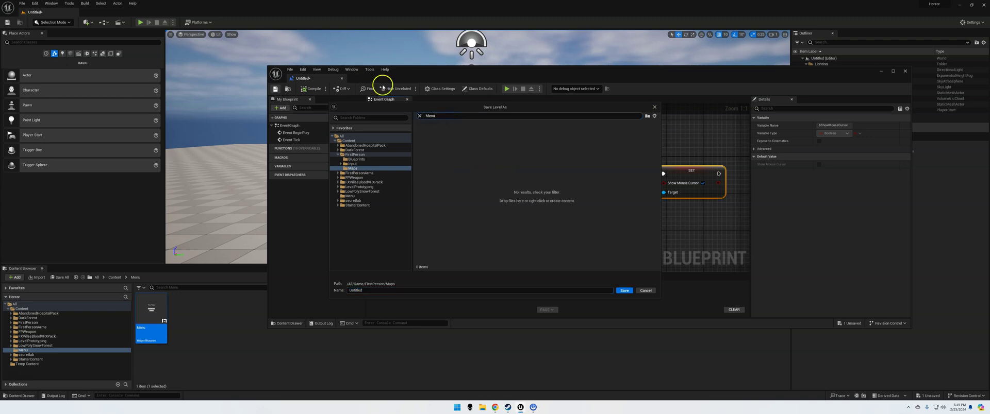
click(353, 141)
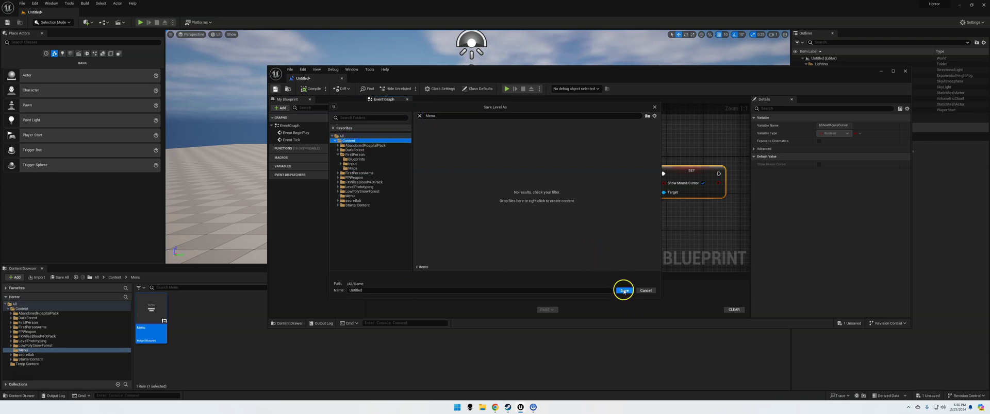
click(624, 290)
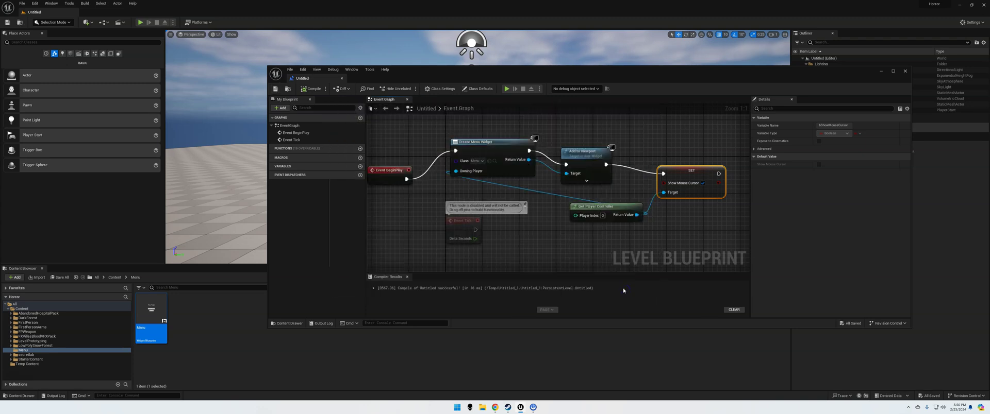
click(905, 71)
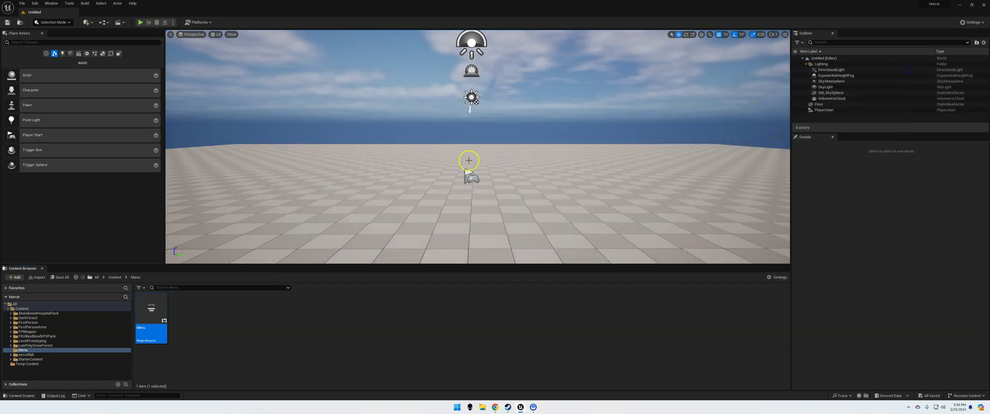
Play the level to test that the menu's Start and quit buttons respond to the mouse, and stop playing
click(140, 22)
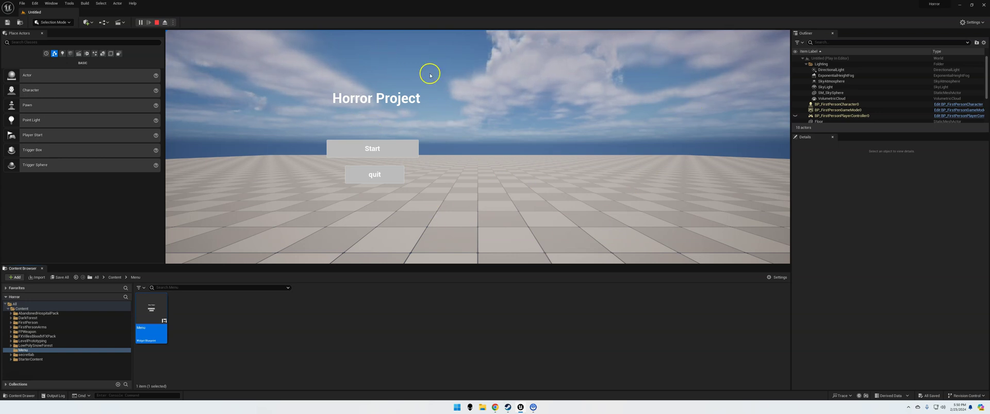
click(382, 180)
click(380, 146)
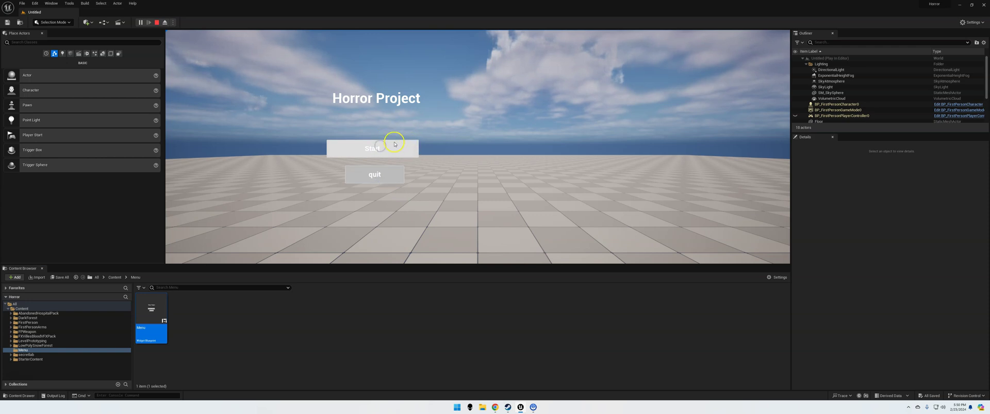
click(377, 149)
click(377, 176)
click(376, 149)
click(376, 175)
click(375, 150)
click(376, 177)
click(375, 149)
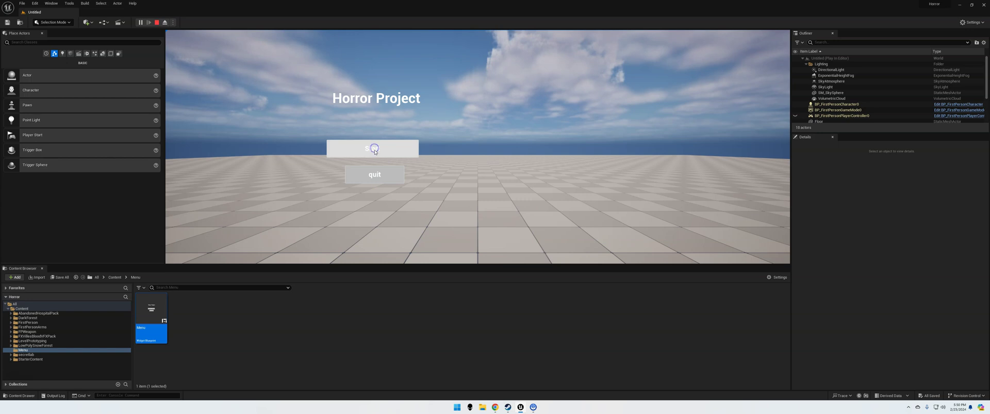
key(Escape)
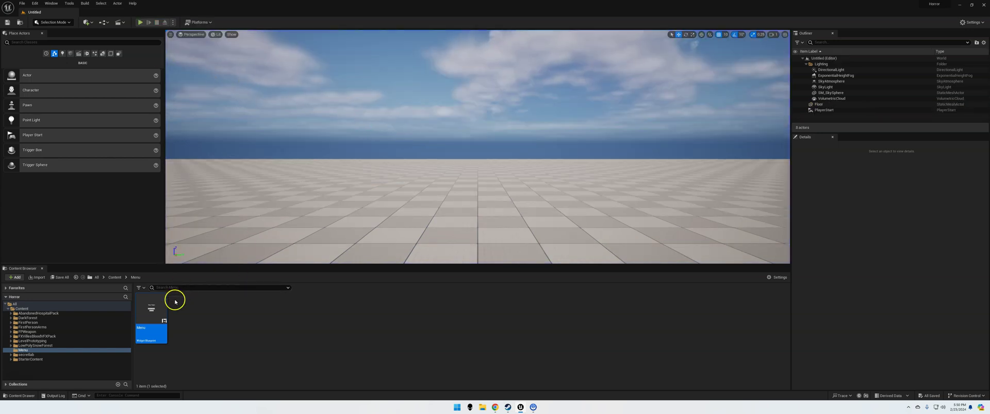
Open the Menu widget and add an On Clicked event for the Start button
double_click(155, 308)
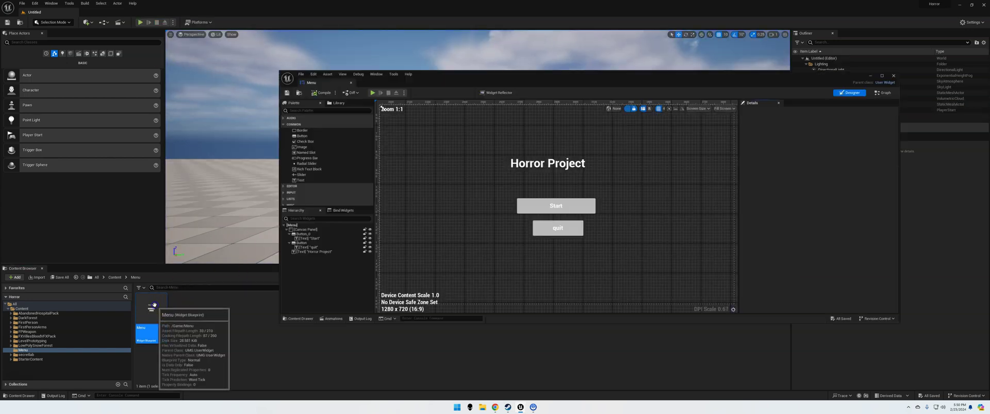
click(561, 211)
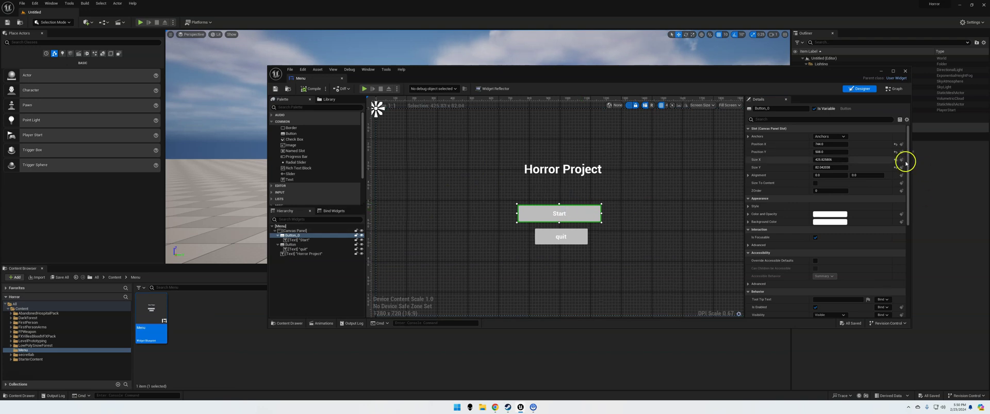
drag(906, 161, 917, 258)
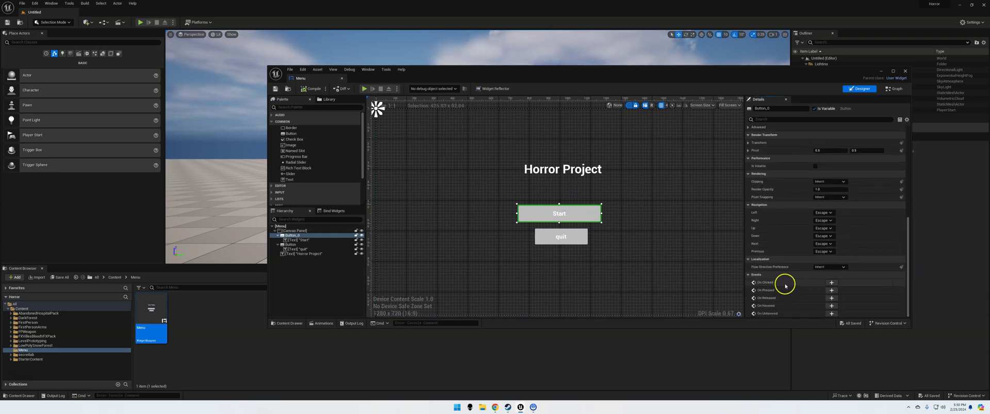
click(831, 283)
Connect an Open Level (by Name) node to the Start button's On Clicked event
drag(668, 214, 688, 213)
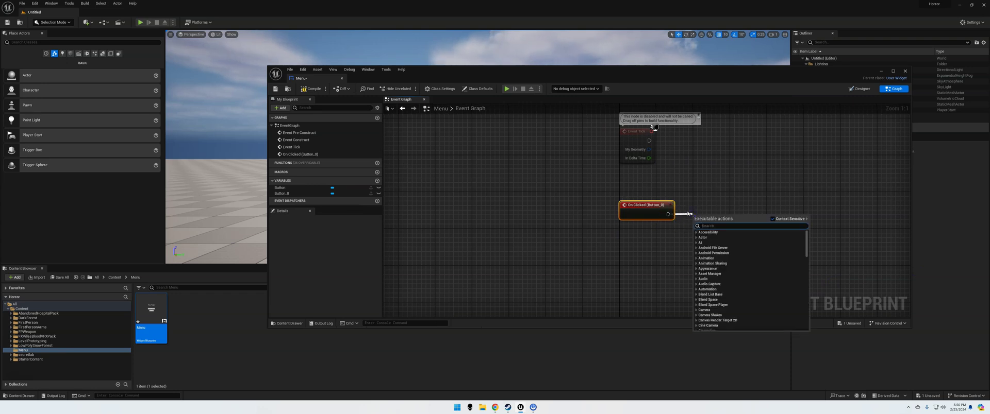
text(open level)
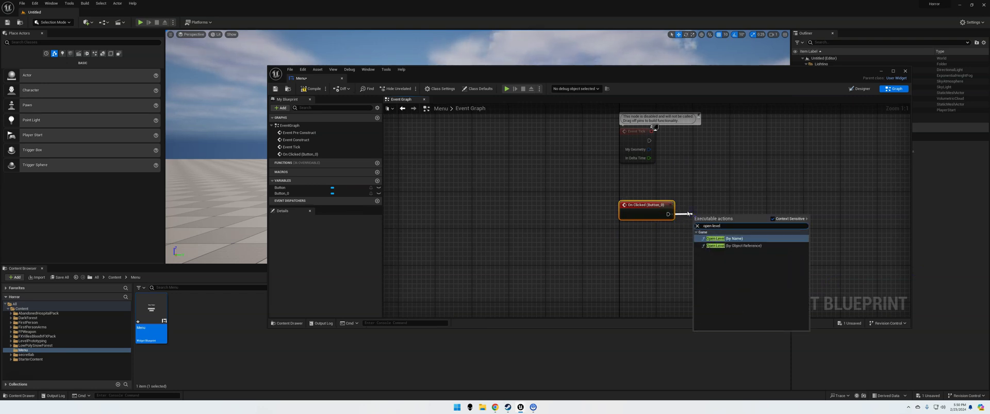
key(Return)
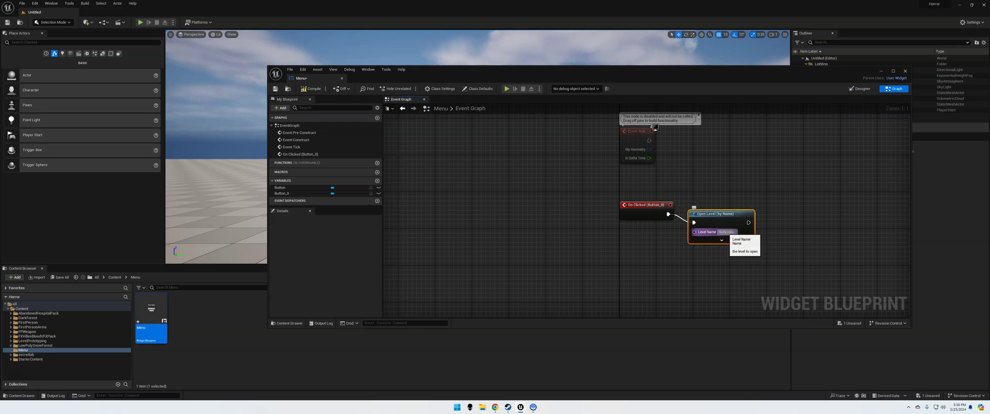
Set the Open Level node's level name to firstpersonmap, and compile and save the Menu widget
key(BackSpace)
key(BackSpace)
key(BackSpace)
key(BackSpace)
key(BackSpace)
key(BackSpace)
key(BackSpace)
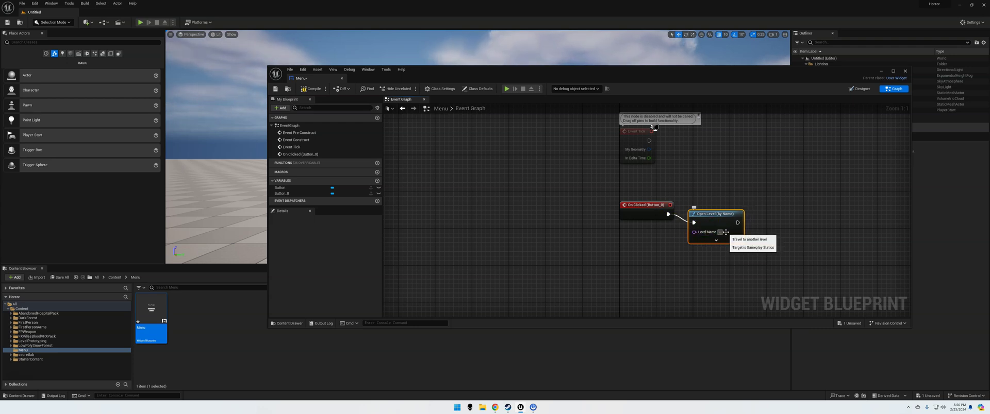
text(firstper)
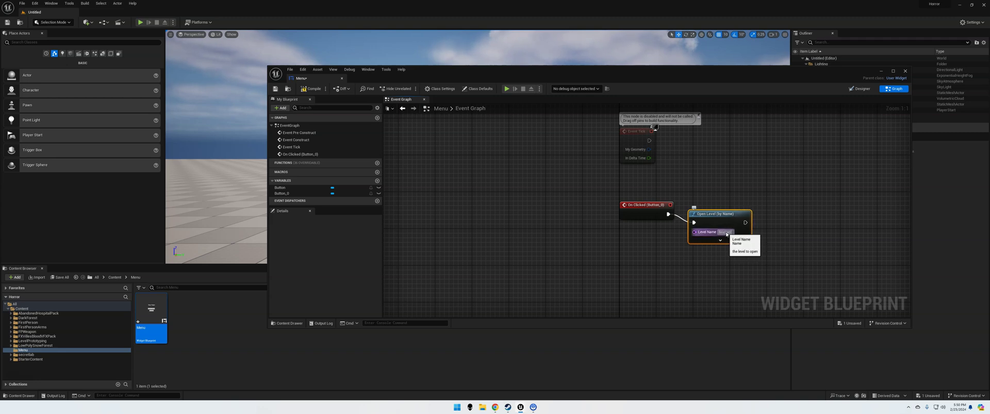
text(sonmap)
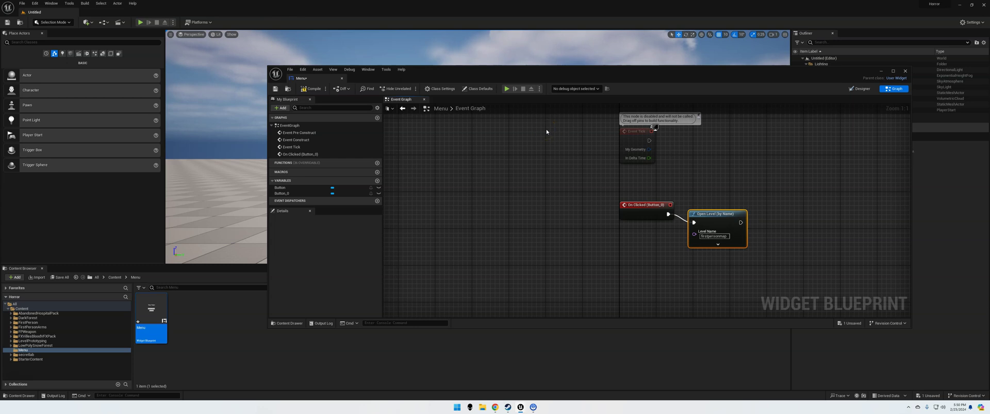
click(310, 88)
click(275, 88)
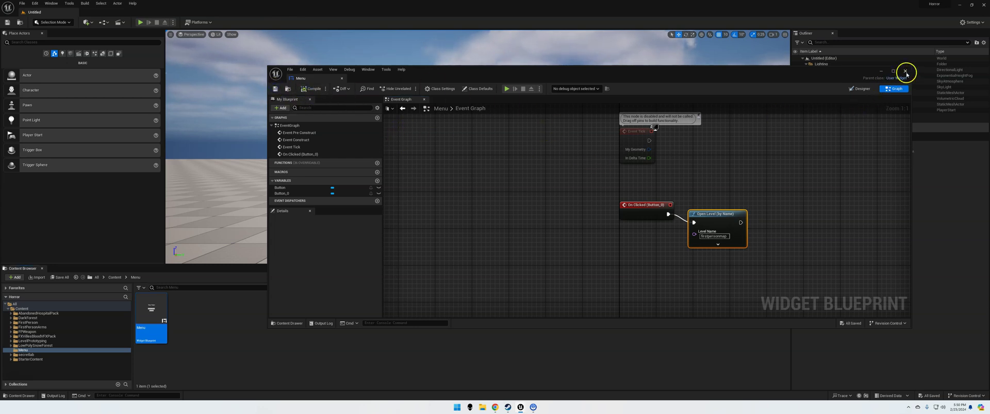
Select the quit button in the widget's design view and add an On Clicked event for it
click(859, 88)
click(561, 237)
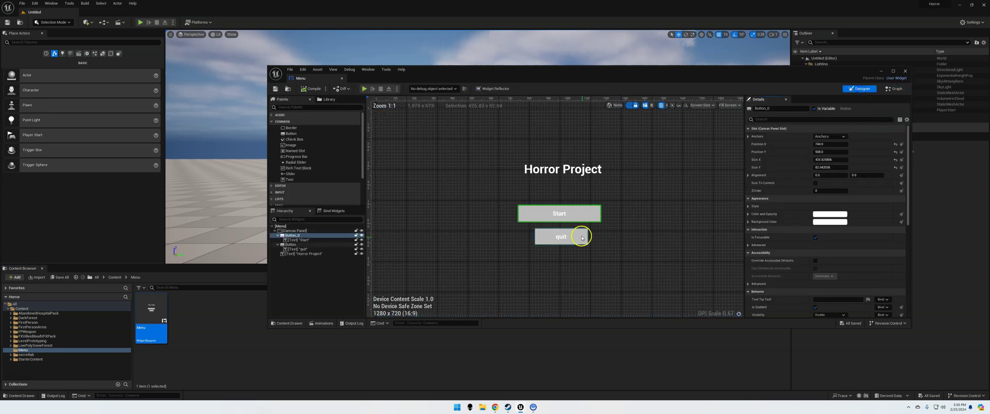
drag(906, 185, 906, 276)
click(832, 285)
Connect a Quit Game node to the quit button's On Clicked event, and save and close the Menu widget
drag(666, 214, 699, 228)
text(quit)
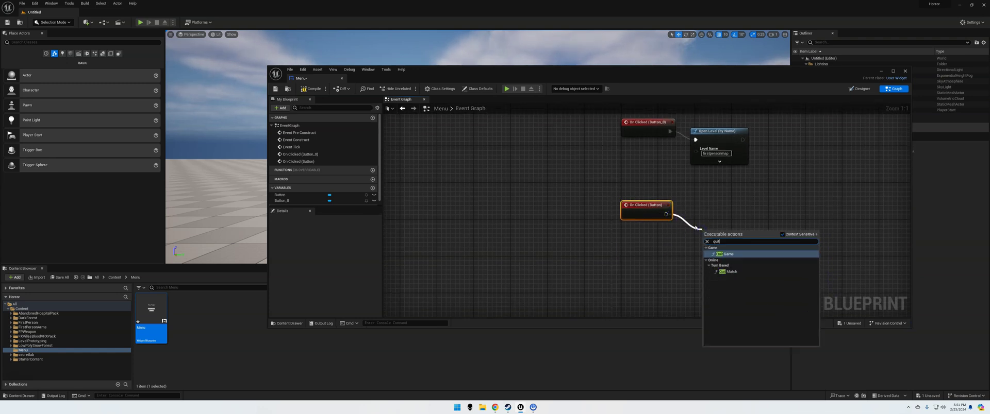
key(Return)
click(766, 230)
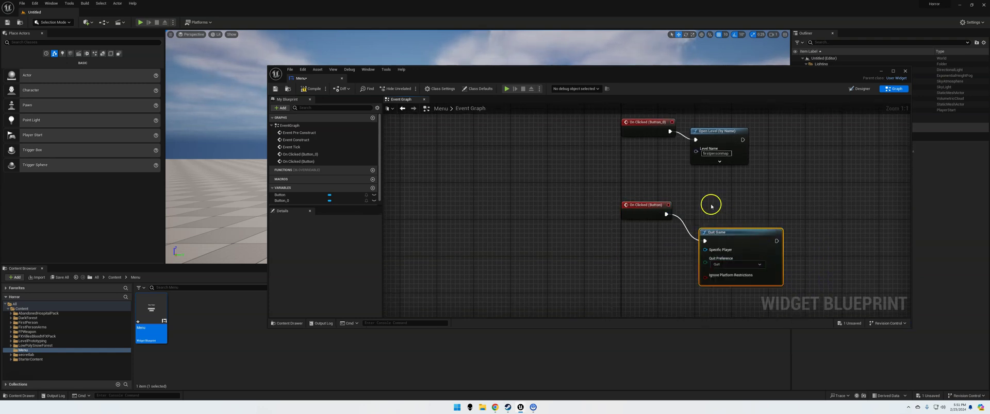
click(276, 89)
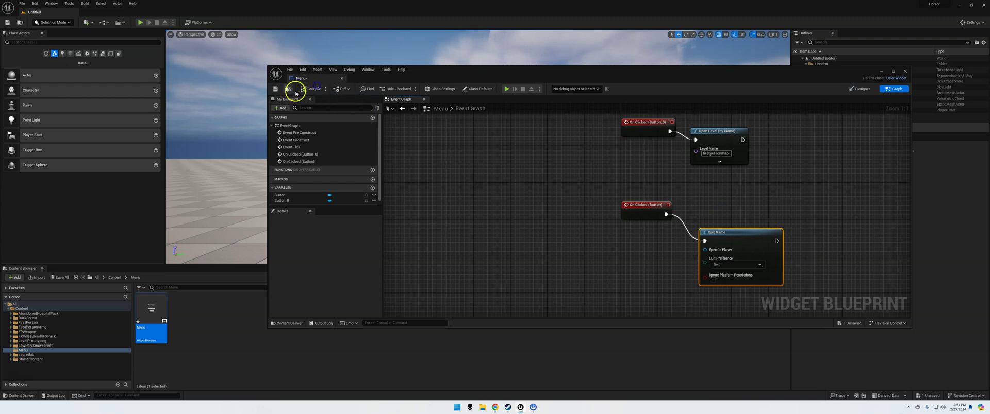
click(905, 70)
Play-test the menu's quit button, and play again to test Start and walk around the opened first-person map before stopping
click(139, 22)
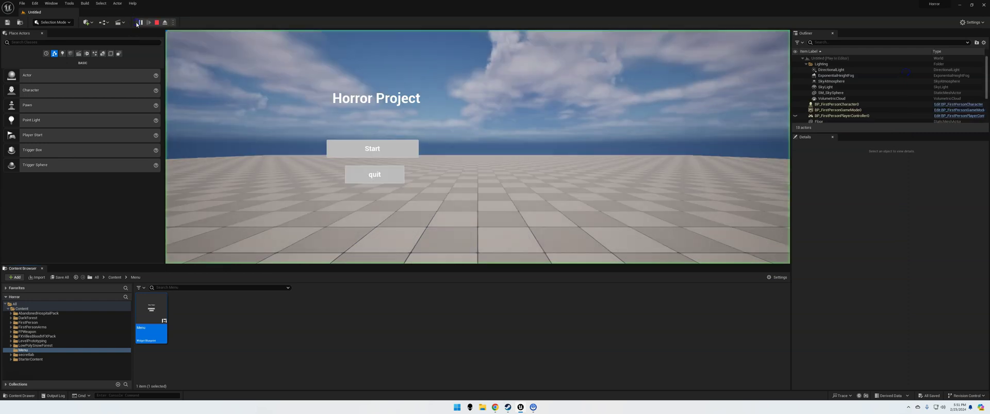
click(375, 174)
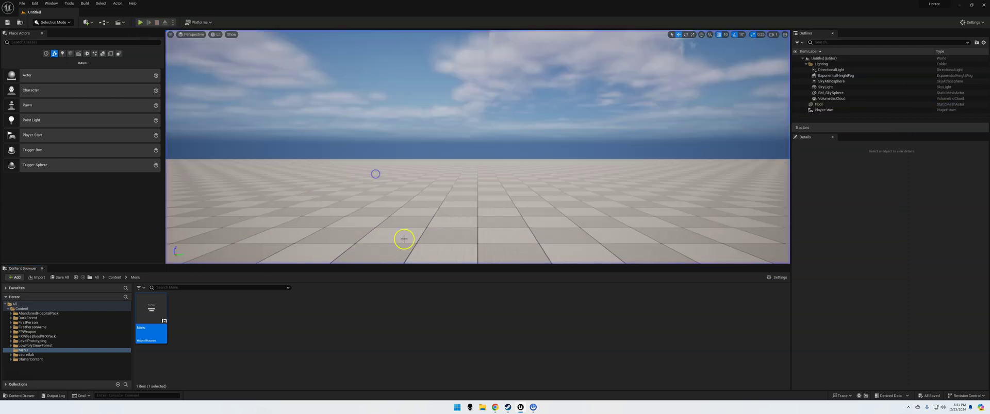
click(138, 24)
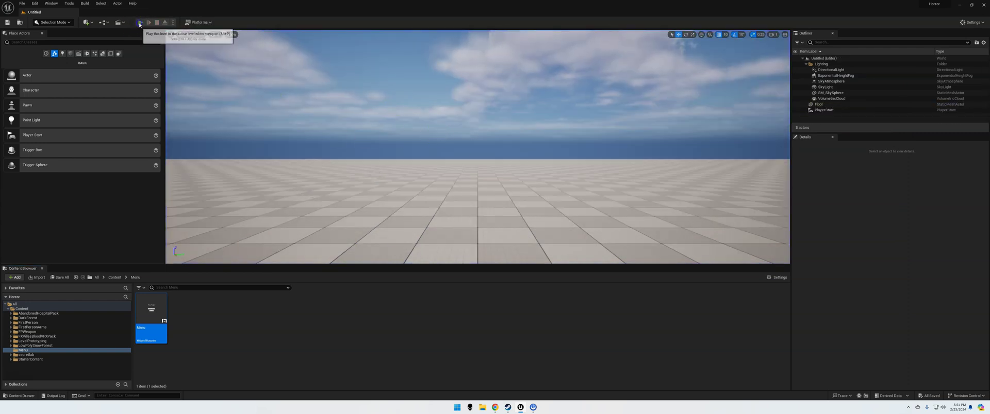
click(364, 146)
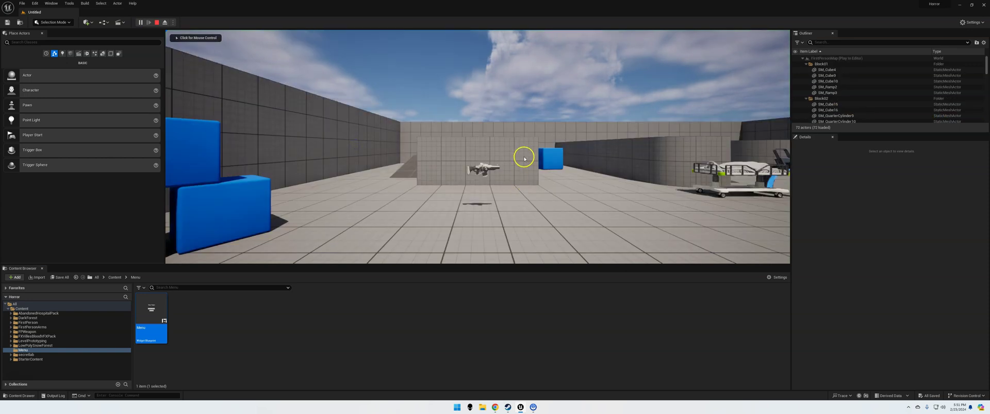
click(524, 158)
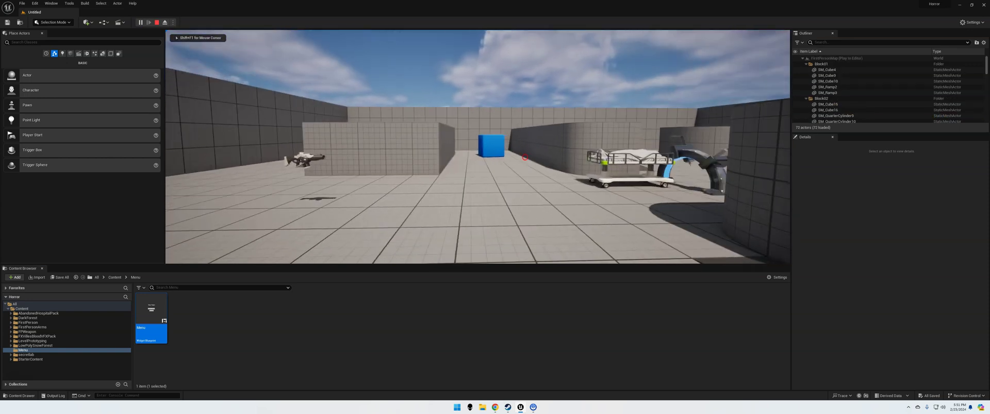
key(w)
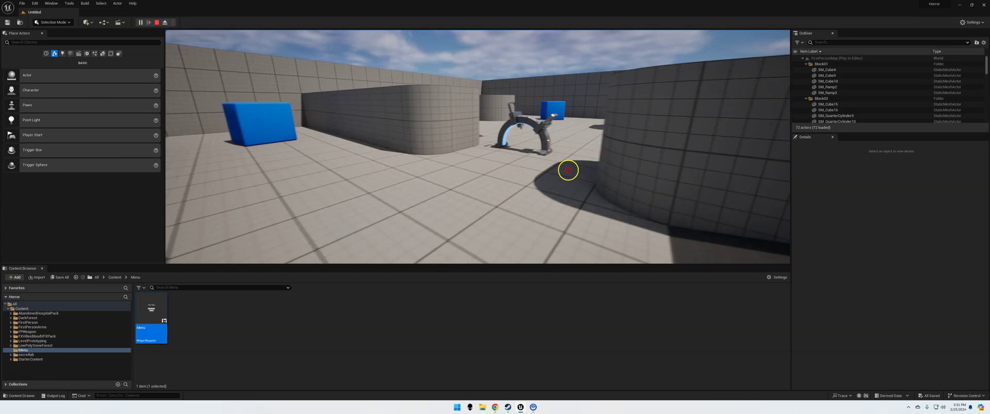
key(s)
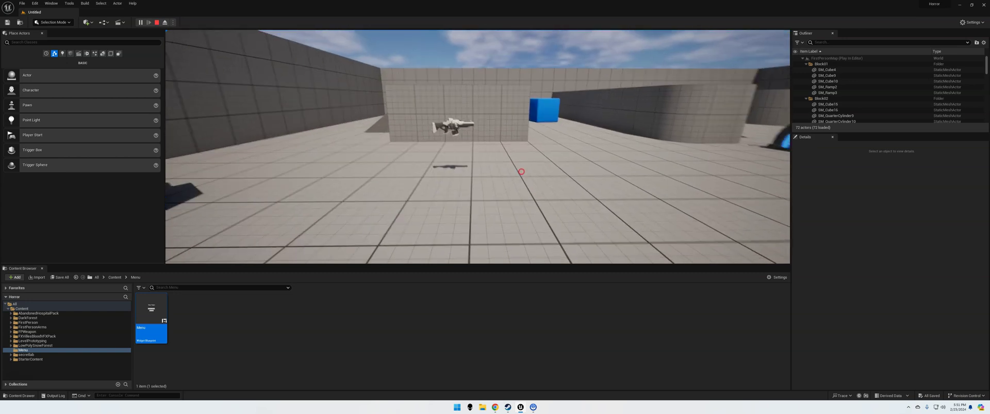
key(s)
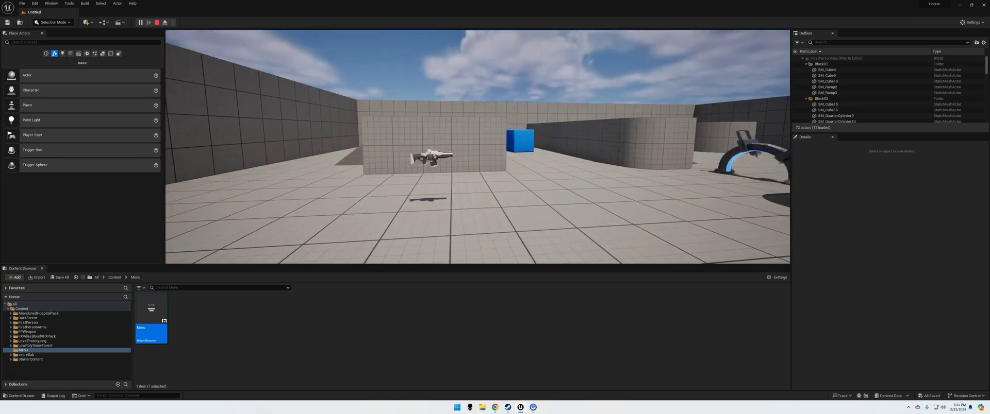
key(Escape)
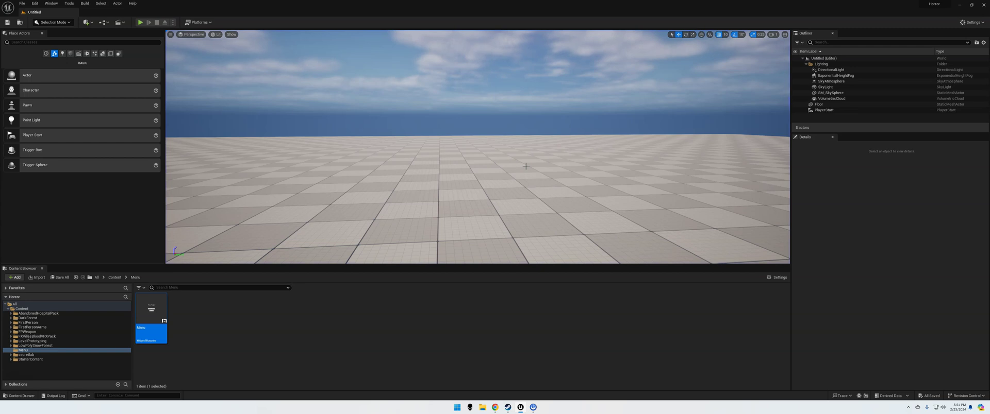